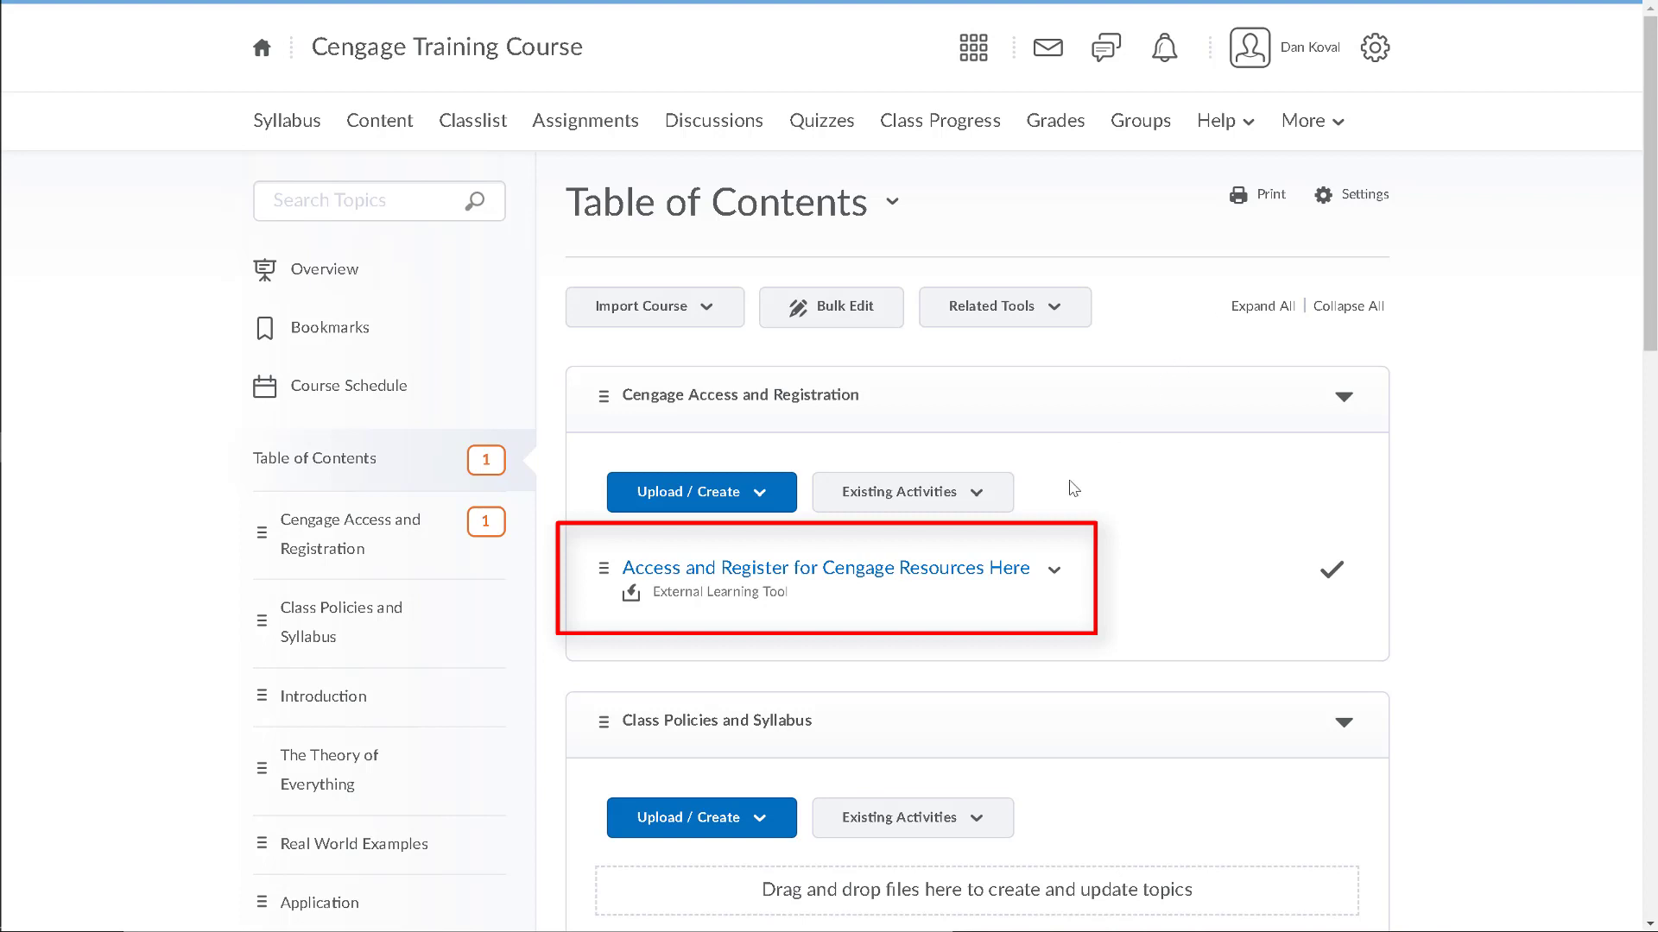
Step: Launch MindTap's 'Foundations of Business, 5th Edition' from the 'Access and Register for Cengage Resources Here' link
left_click(959, 575)
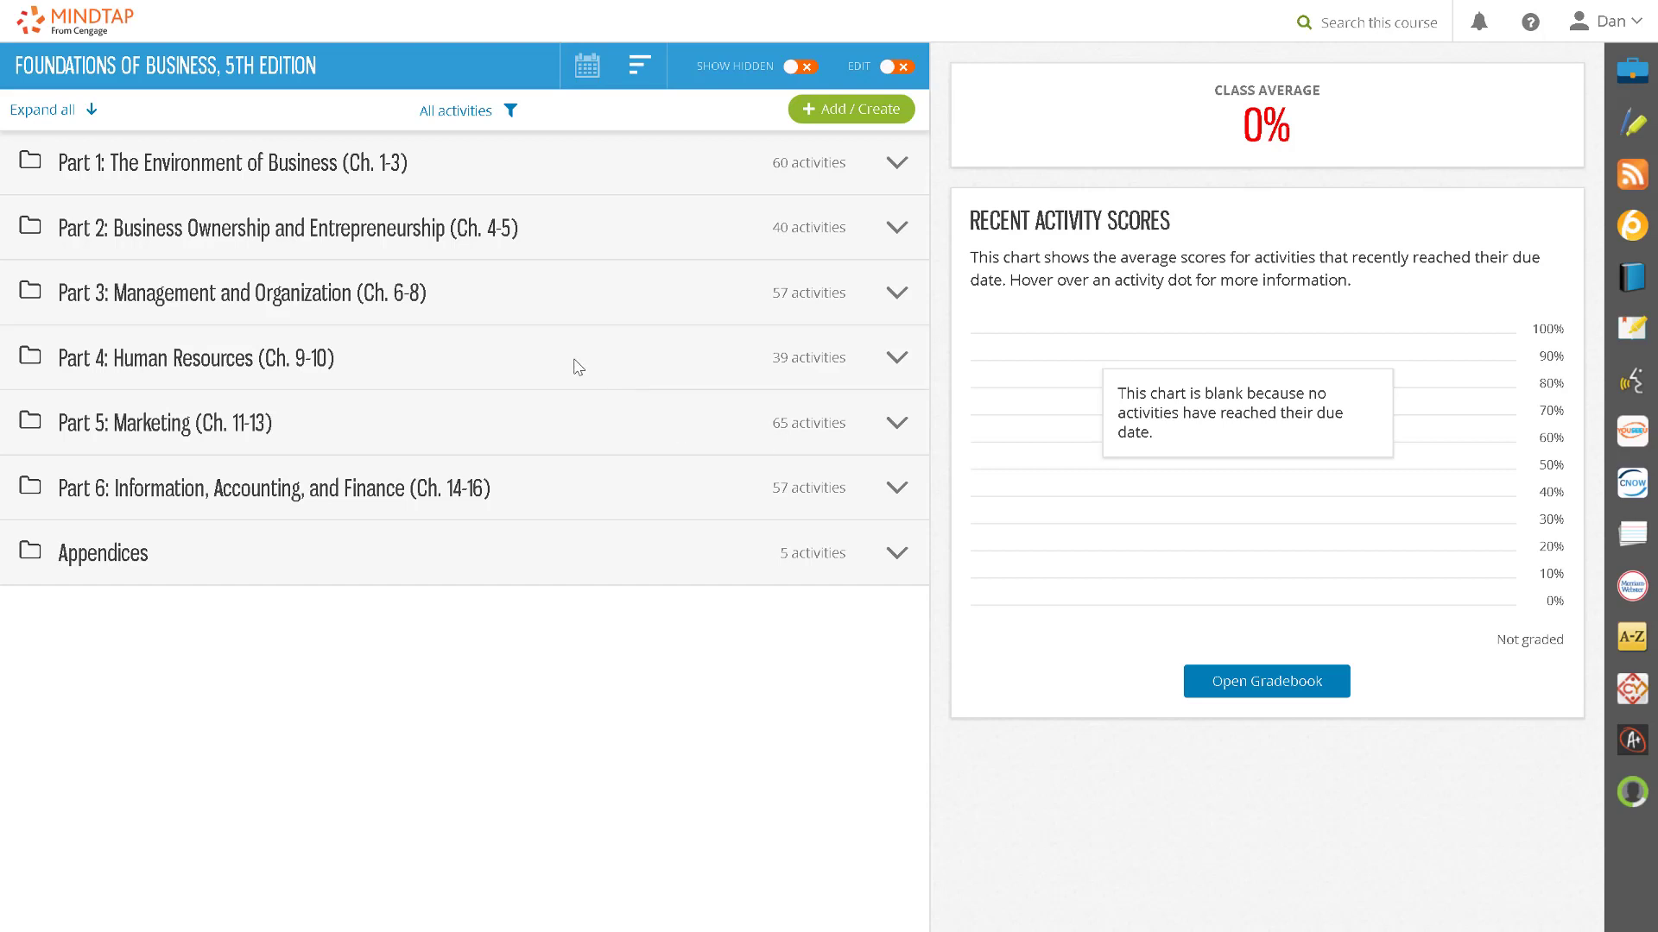
Step: Expand Part 1 > Chapter 1, turn on edit mode, and select the Urban Farmz and reading activities for batch actions
left_click(343, 167)
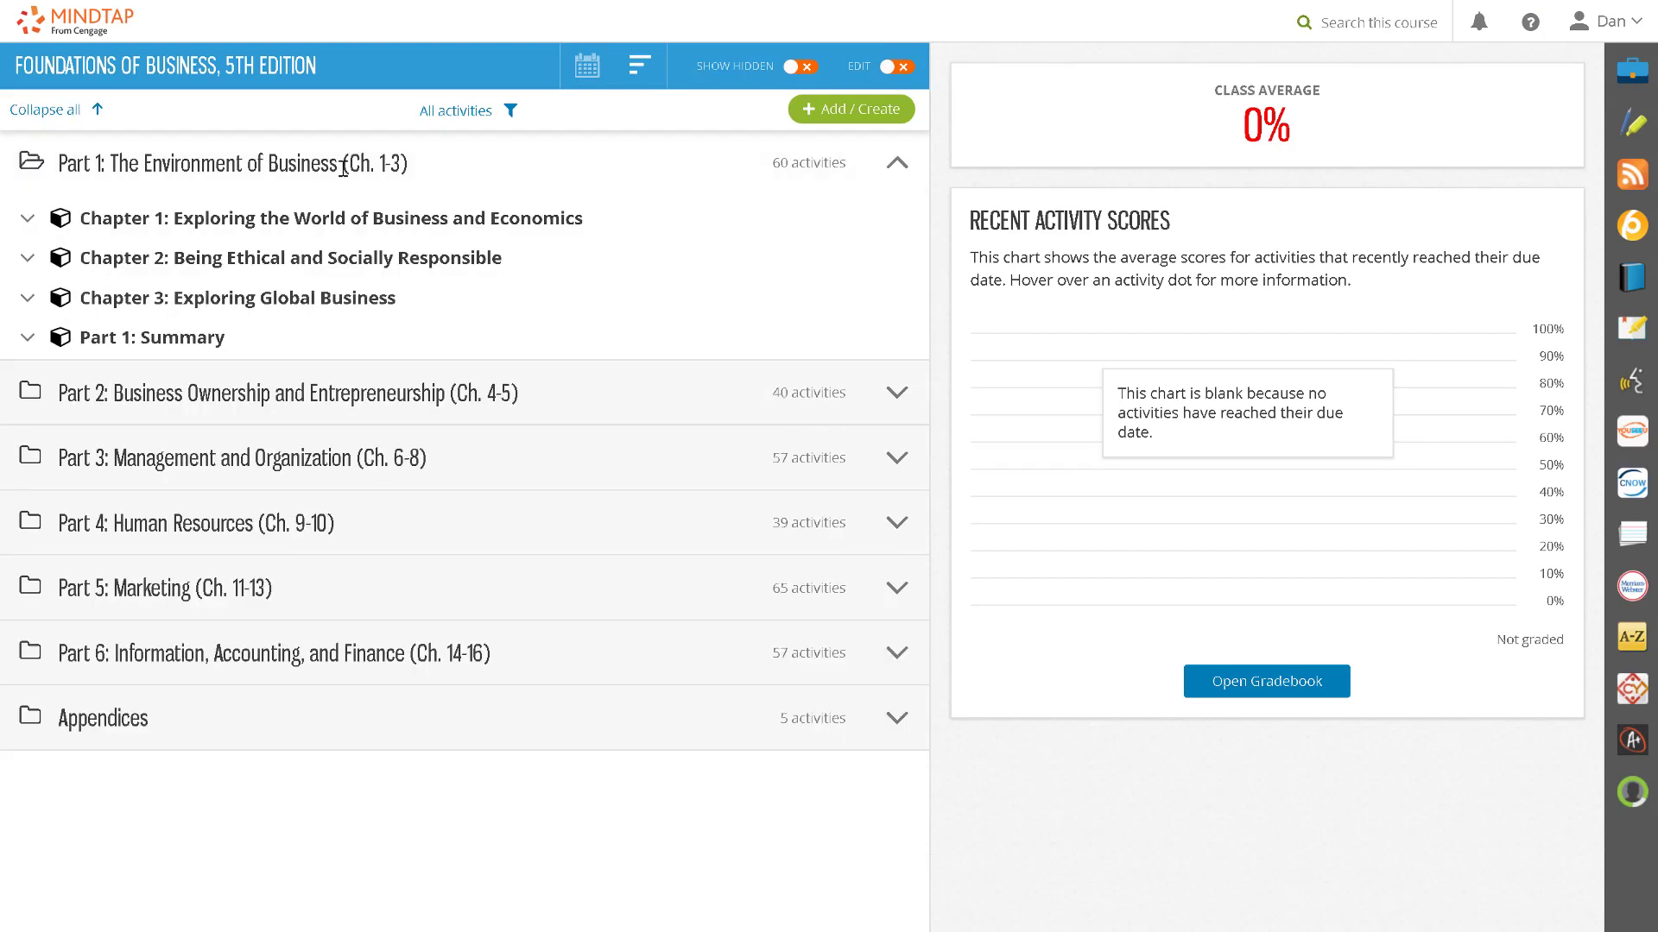
left_click(317, 227)
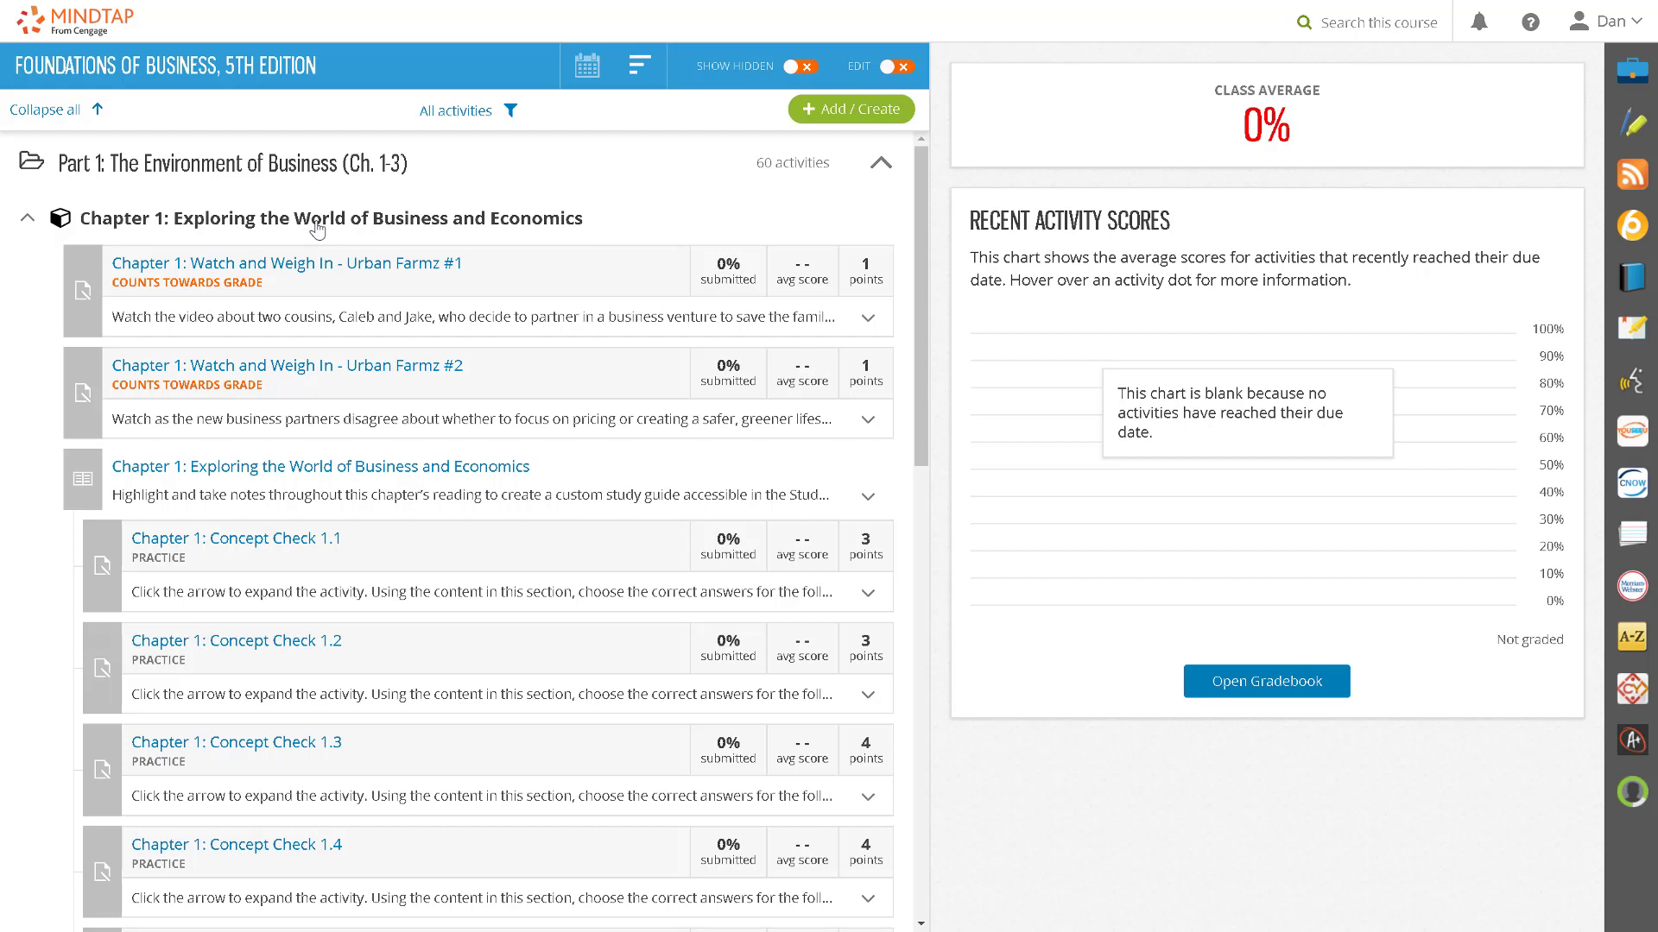
left_click(897, 70)
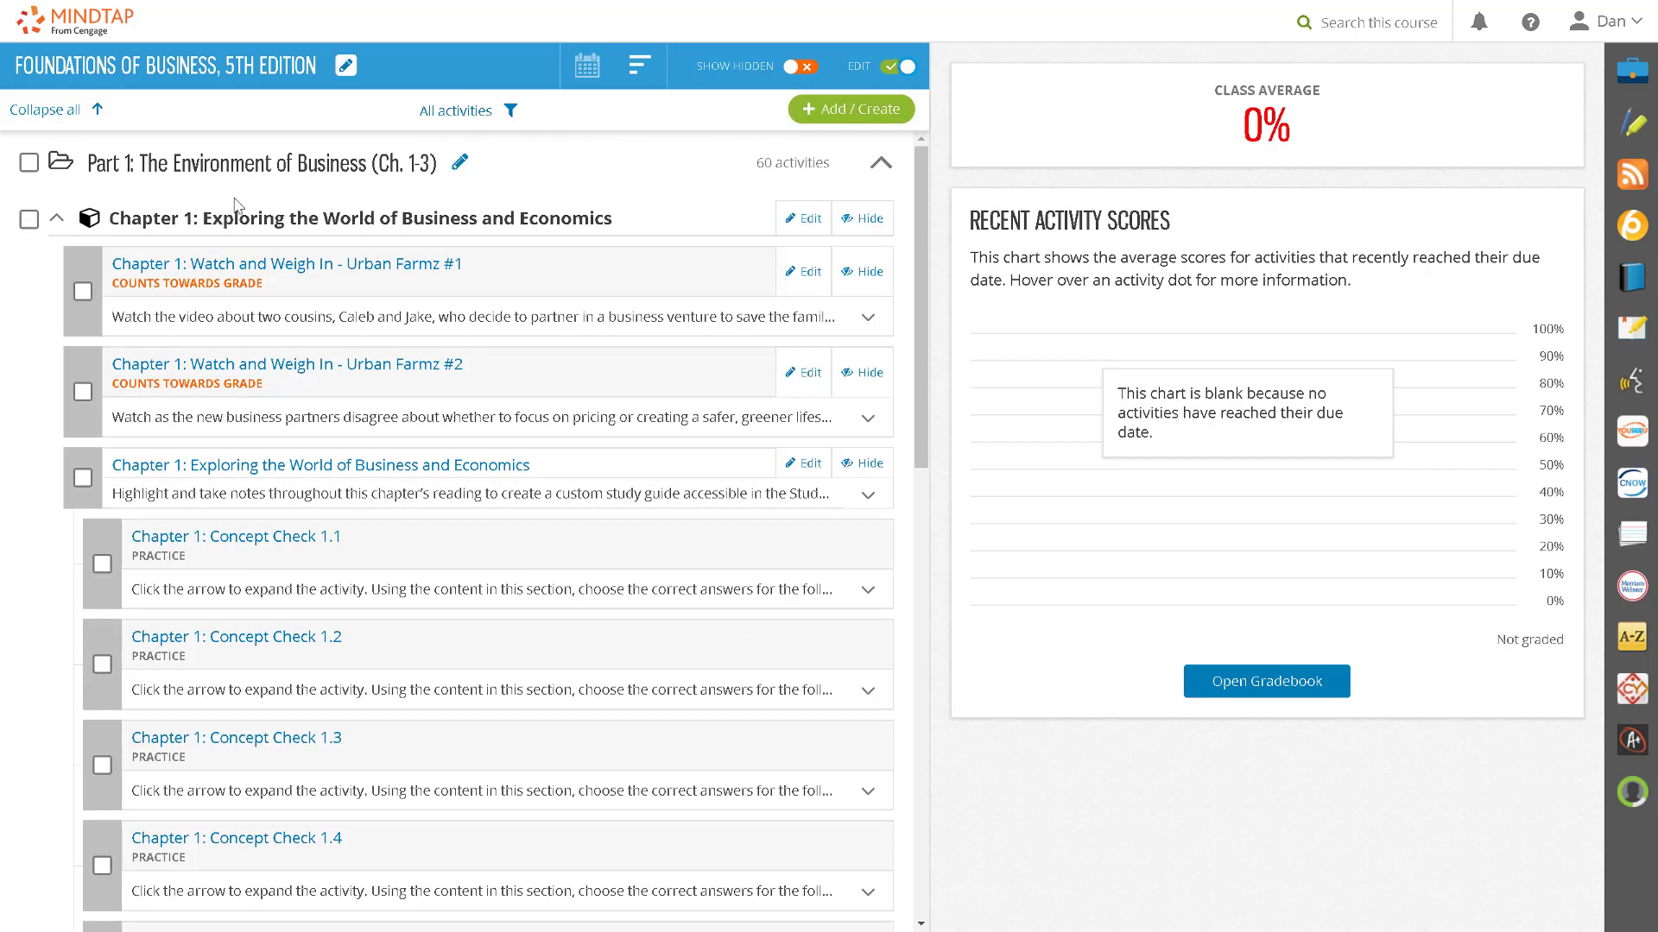
left_click(82, 292)
left_click(83, 391)
left_click(84, 475)
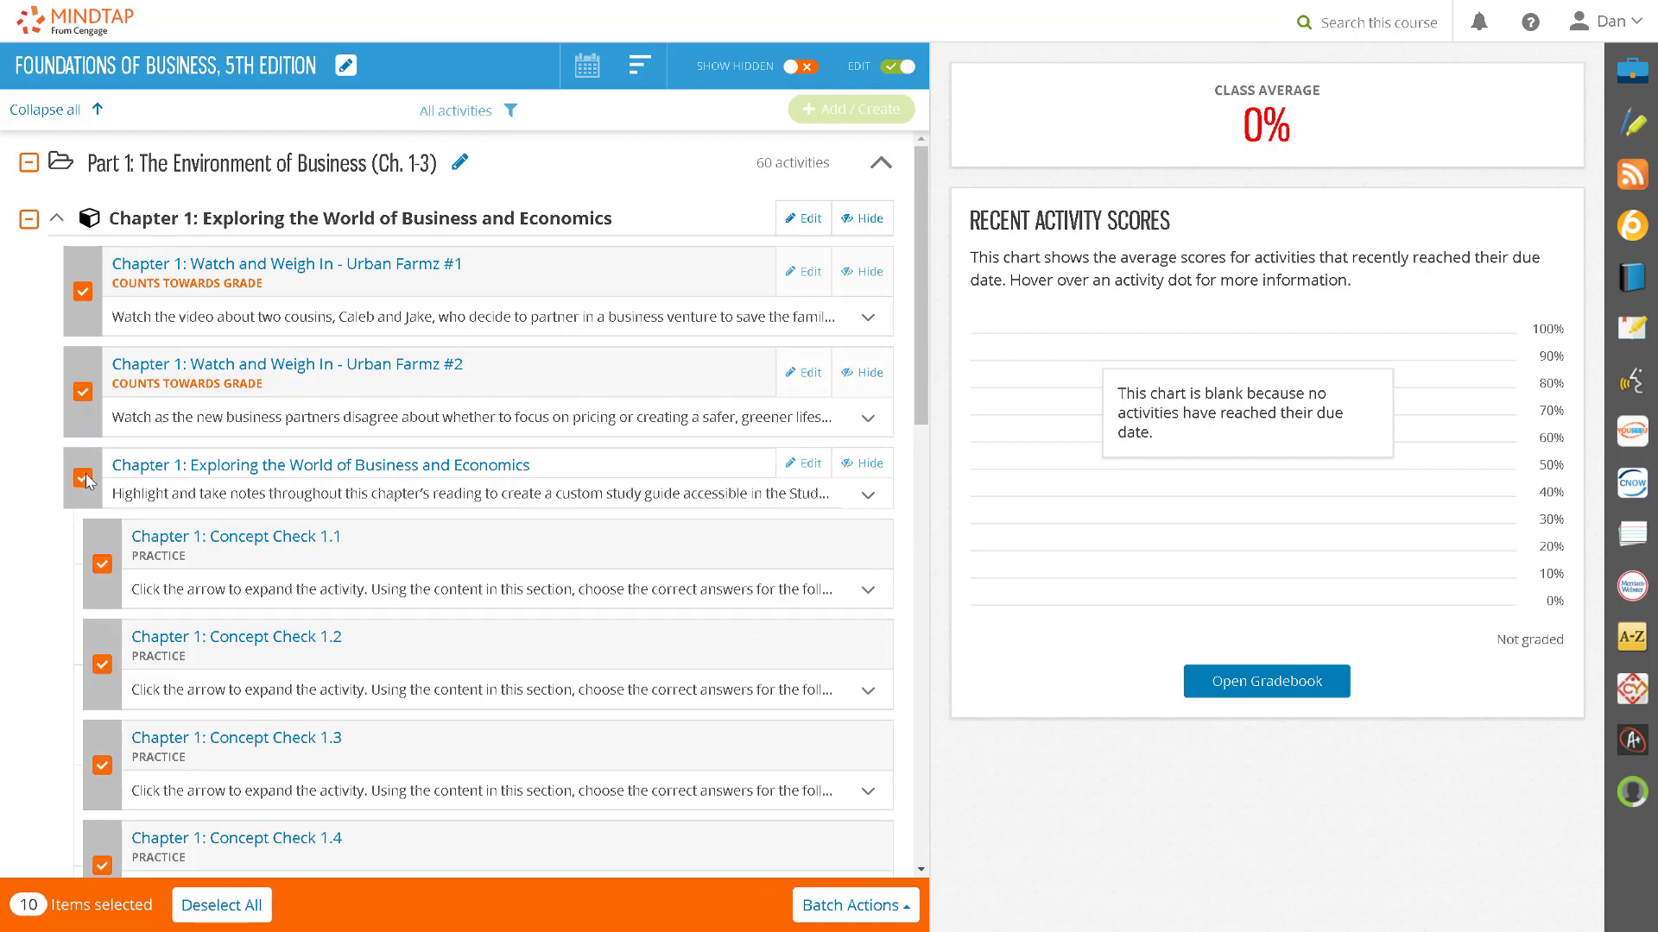
left_click(836, 906)
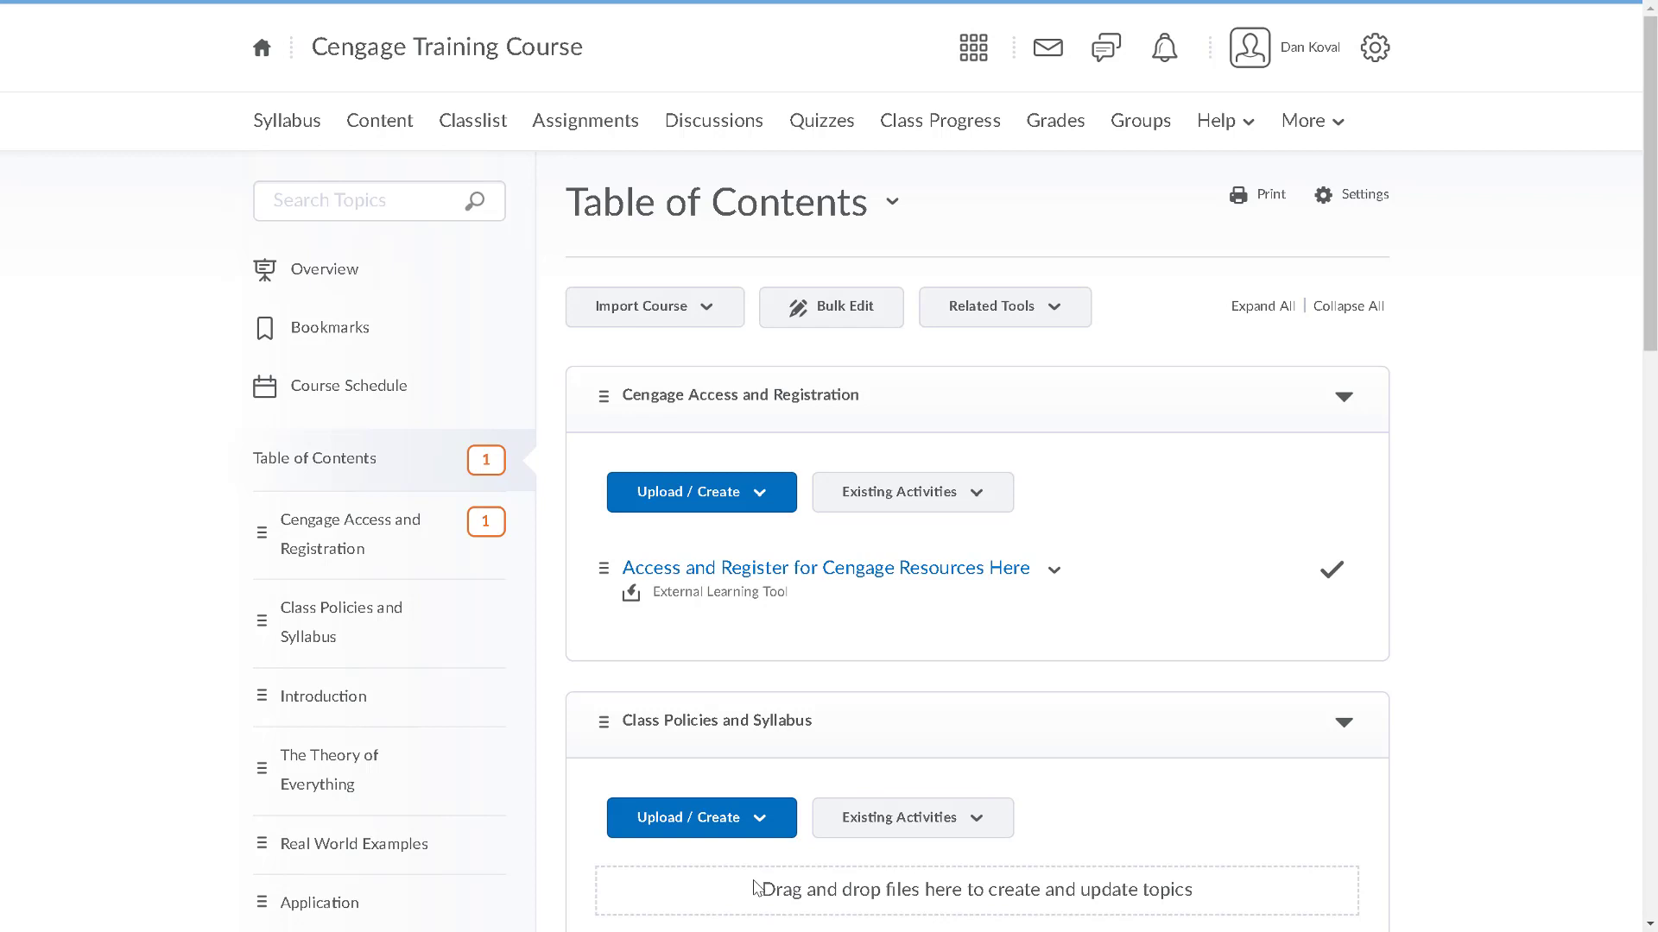
Step: Open the Course Builder from Course Admin in the More menu
left_click(1301, 136)
left_click(1288, 195)
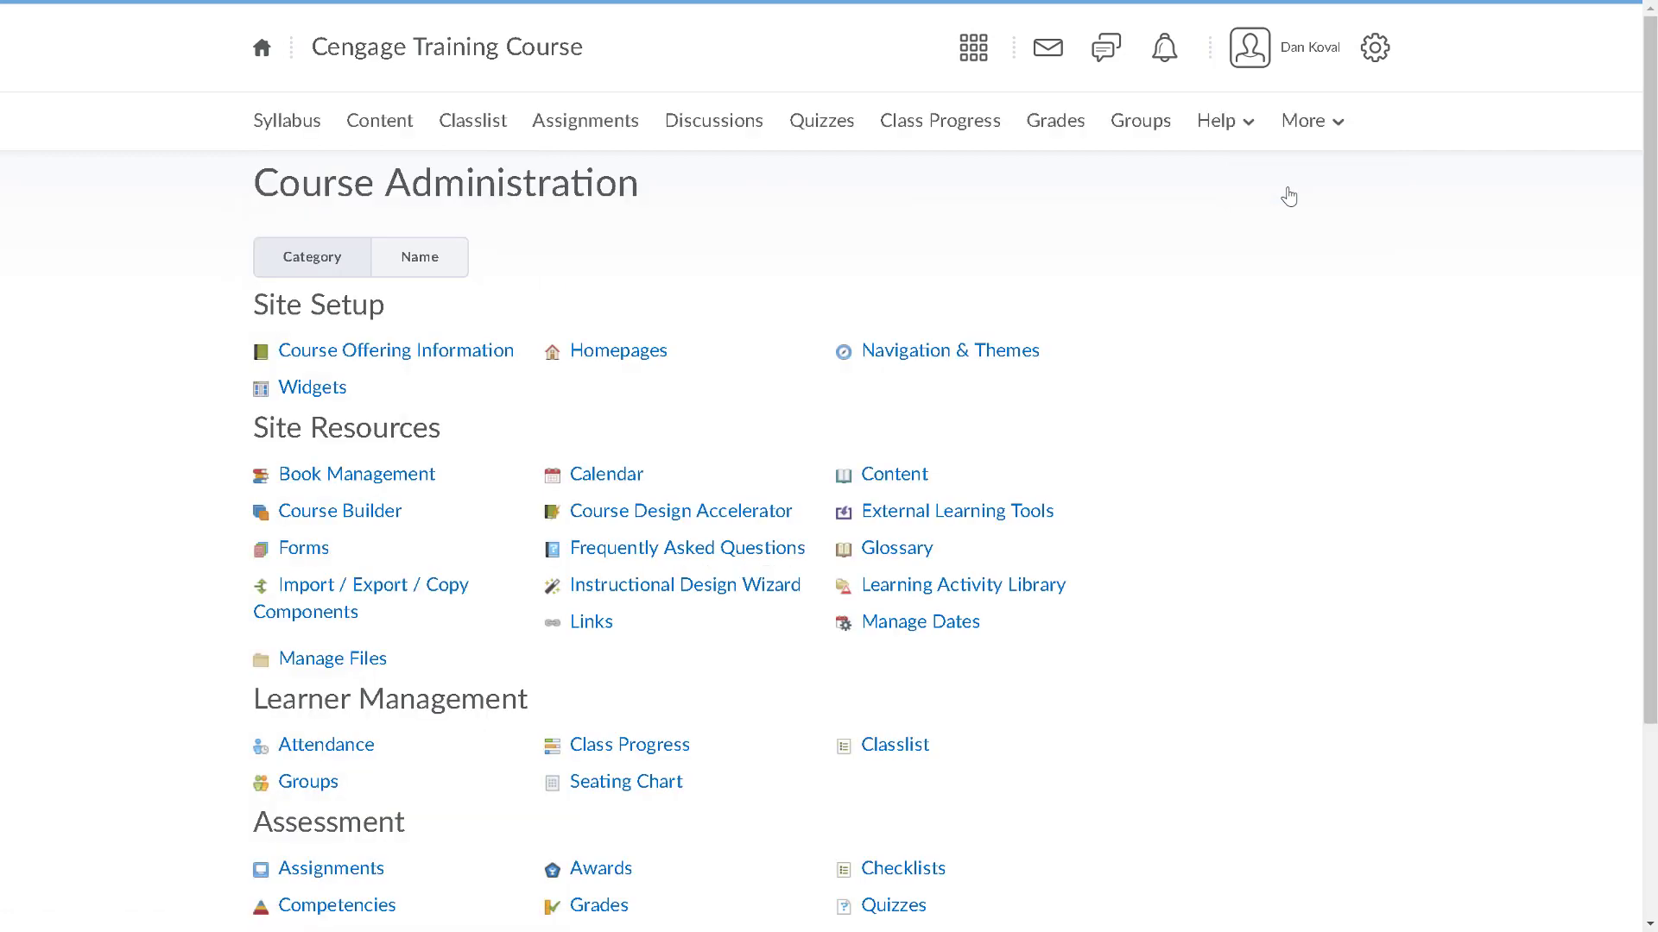
left_click(385, 514)
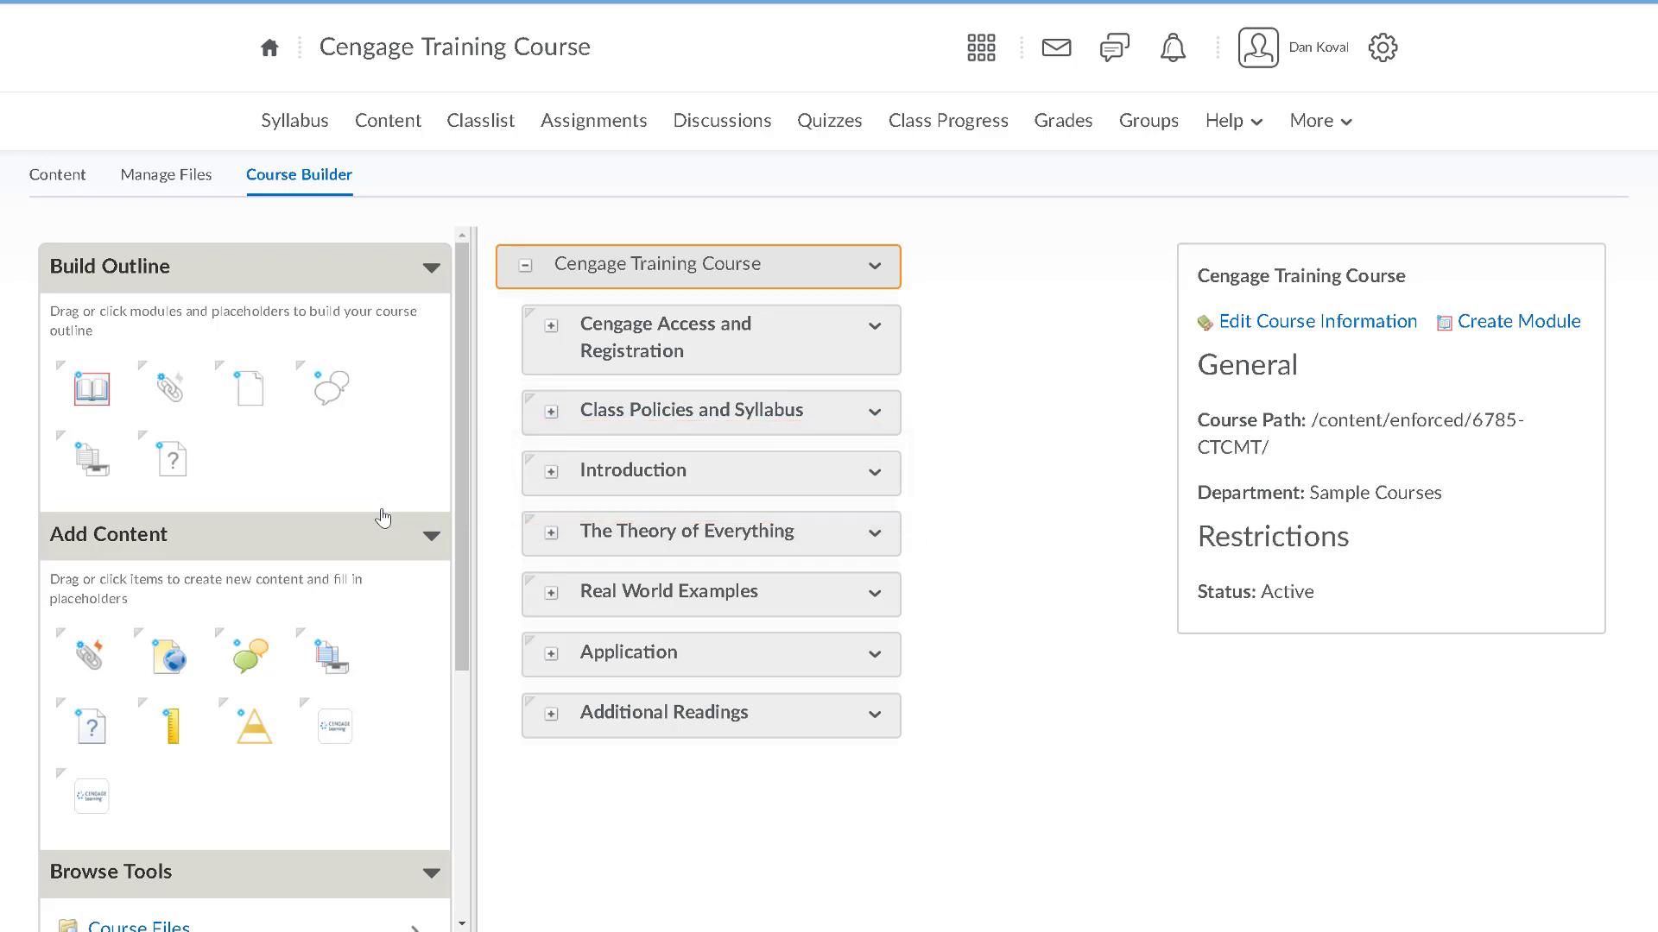
Step: Drag Cengage content onto the Introduction module in the Course Builder outline
left_click_drag(350, 719, 586, 497)
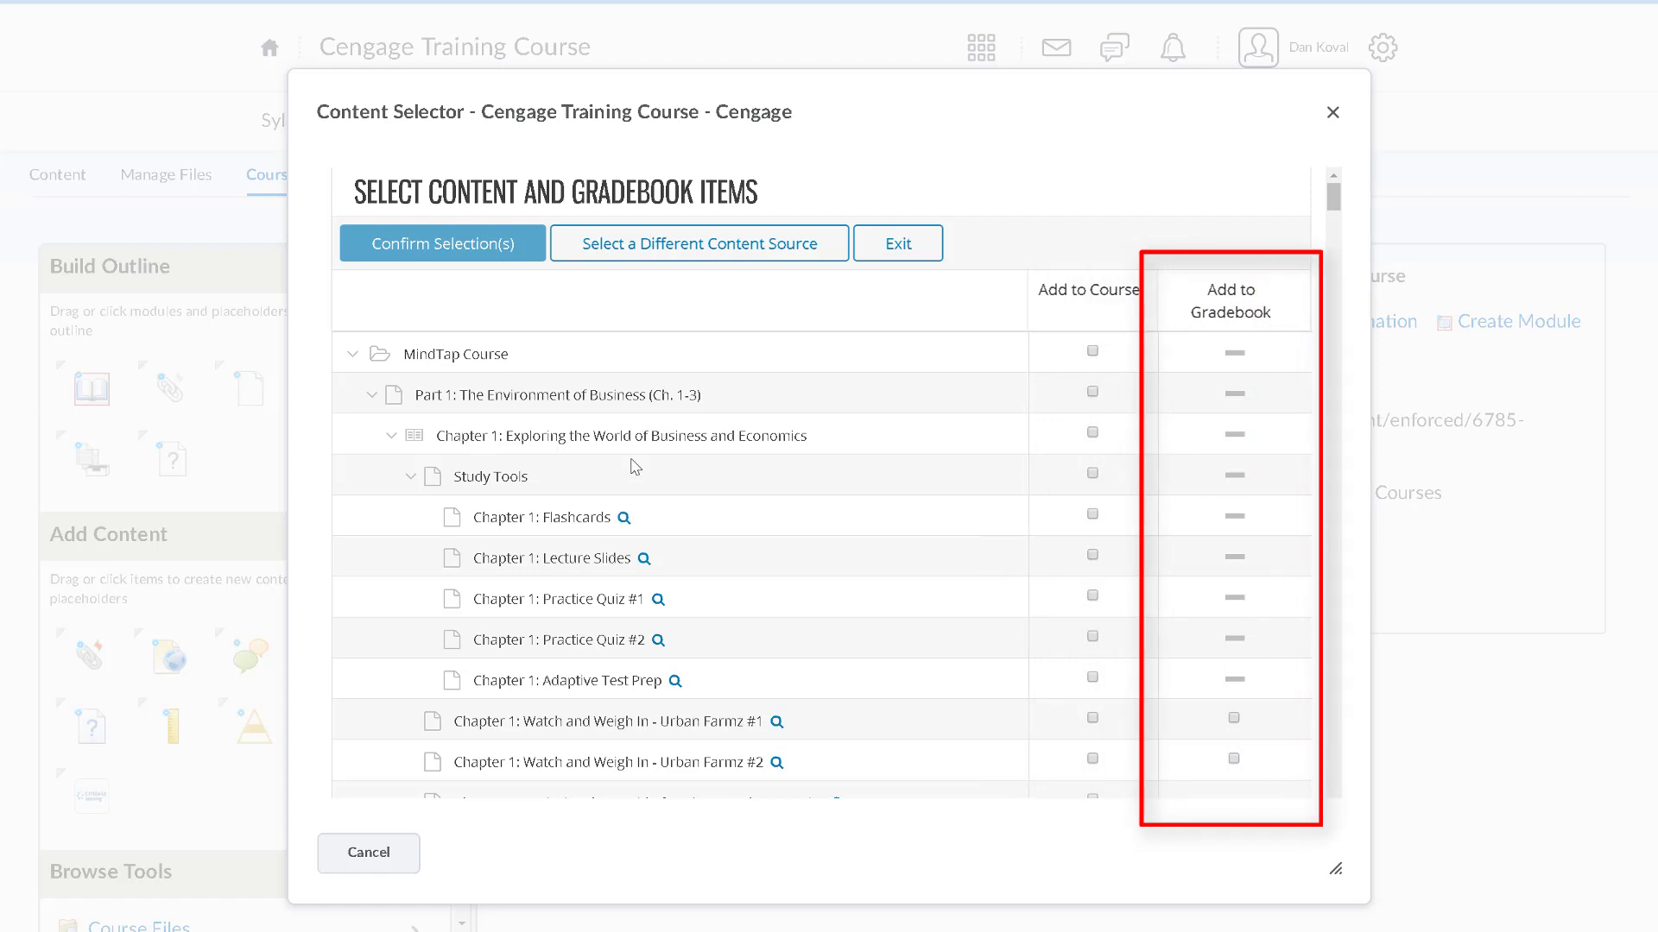
Step: Mark Chapter 1 and its reading for the course, and Video Quiz - KlipTech for course and gradebook
left_click(1092, 434)
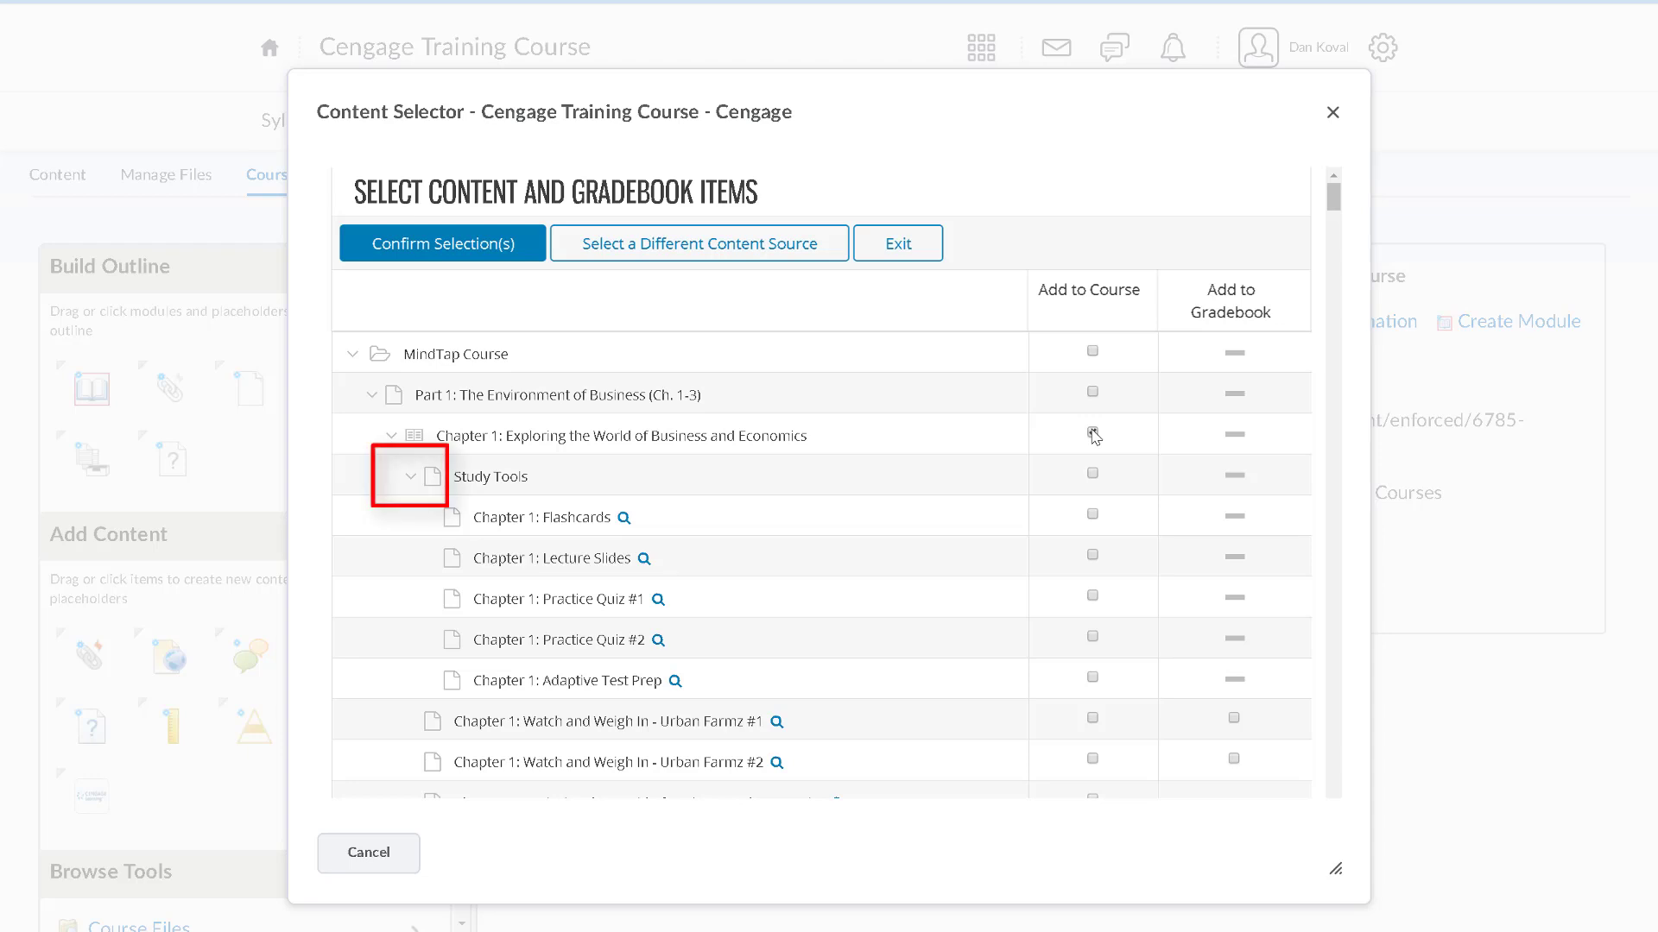
left_click(409, 483)
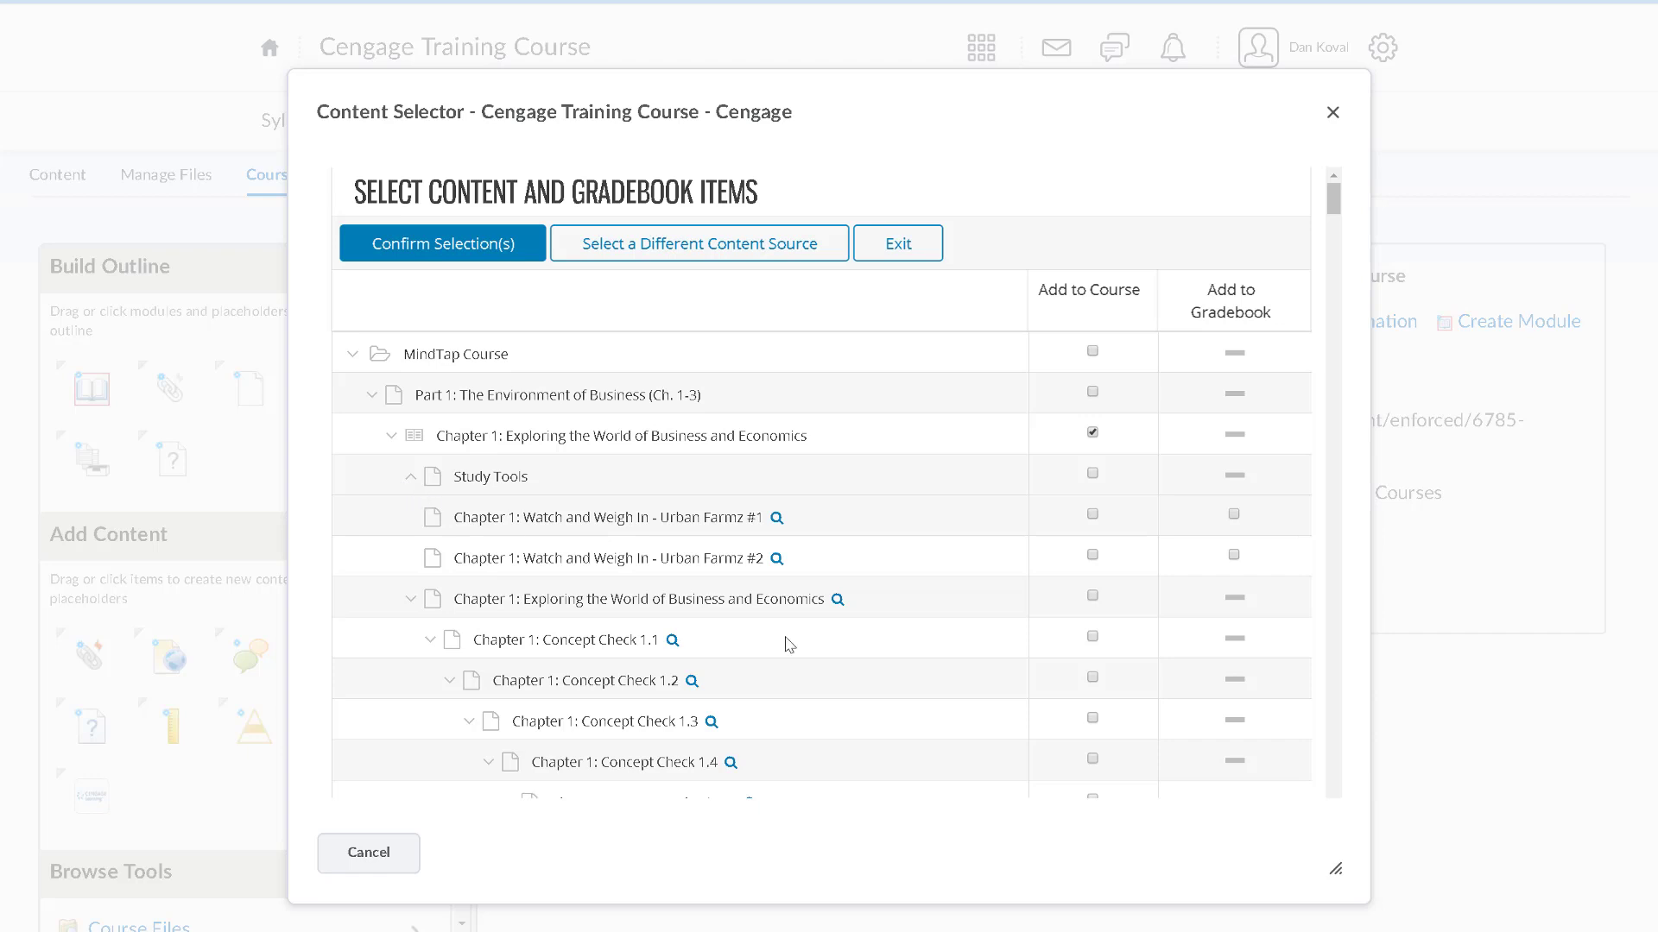
left_click(1092, 596)
scroll(1095, 600, "down", 3)
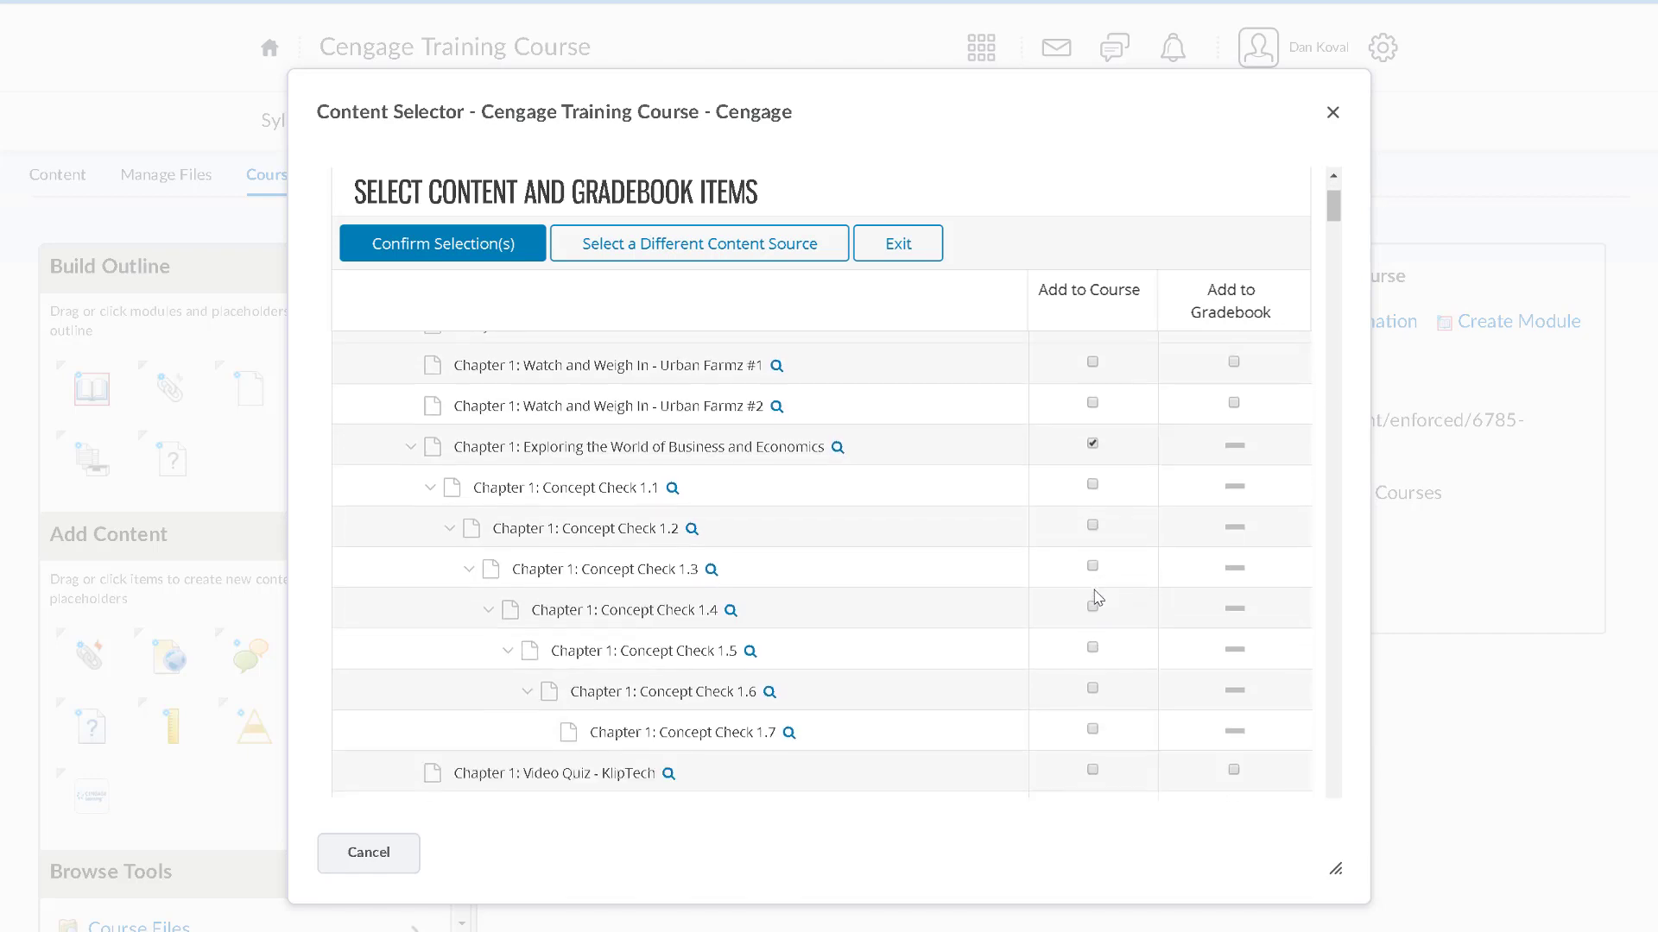
scroll(1094, 595, "down", 1)
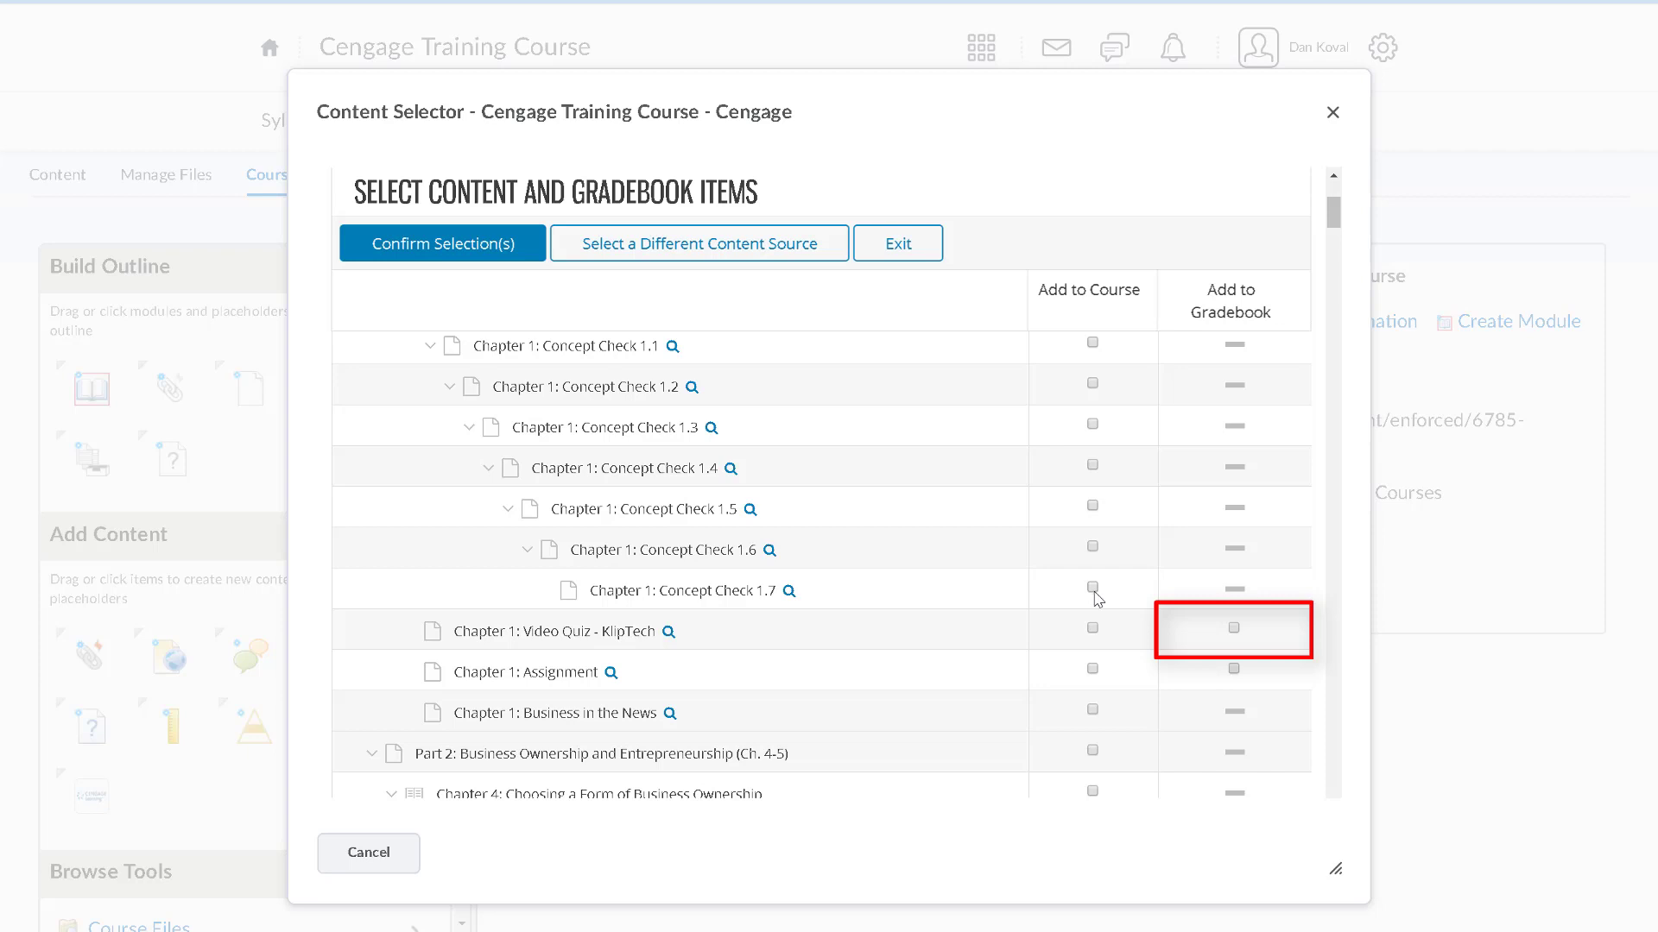
left_click(1093, 628)
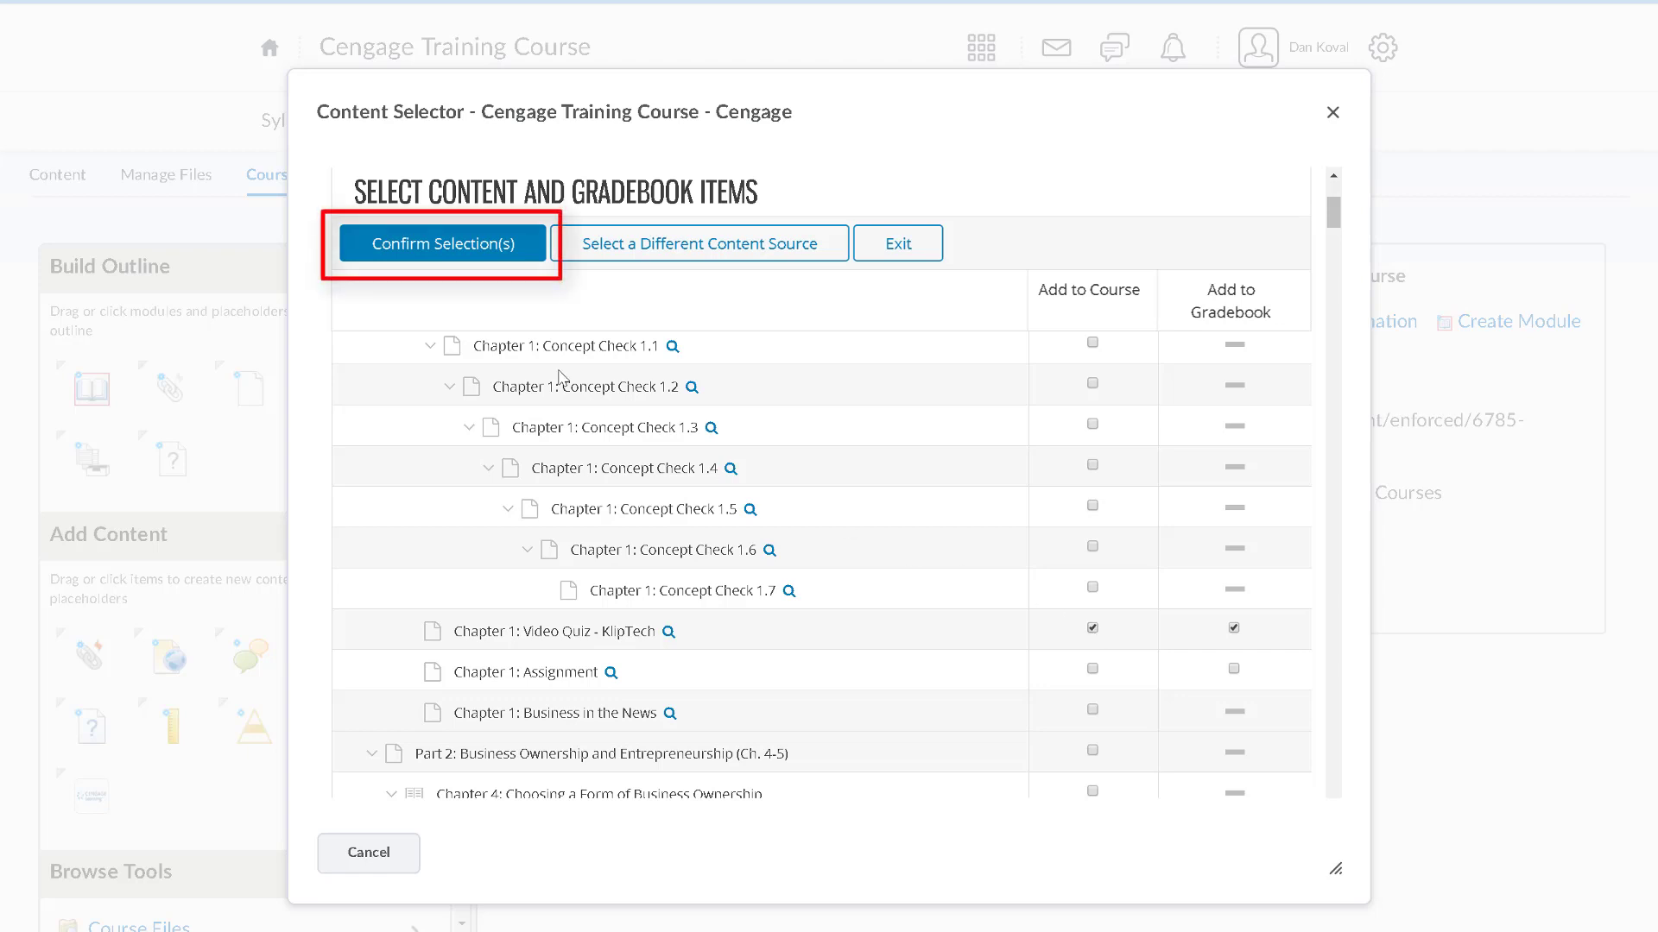
Step: Confirm and save the selected Chapter 1 links and the quiz gradebook item
left_click(443, 247)
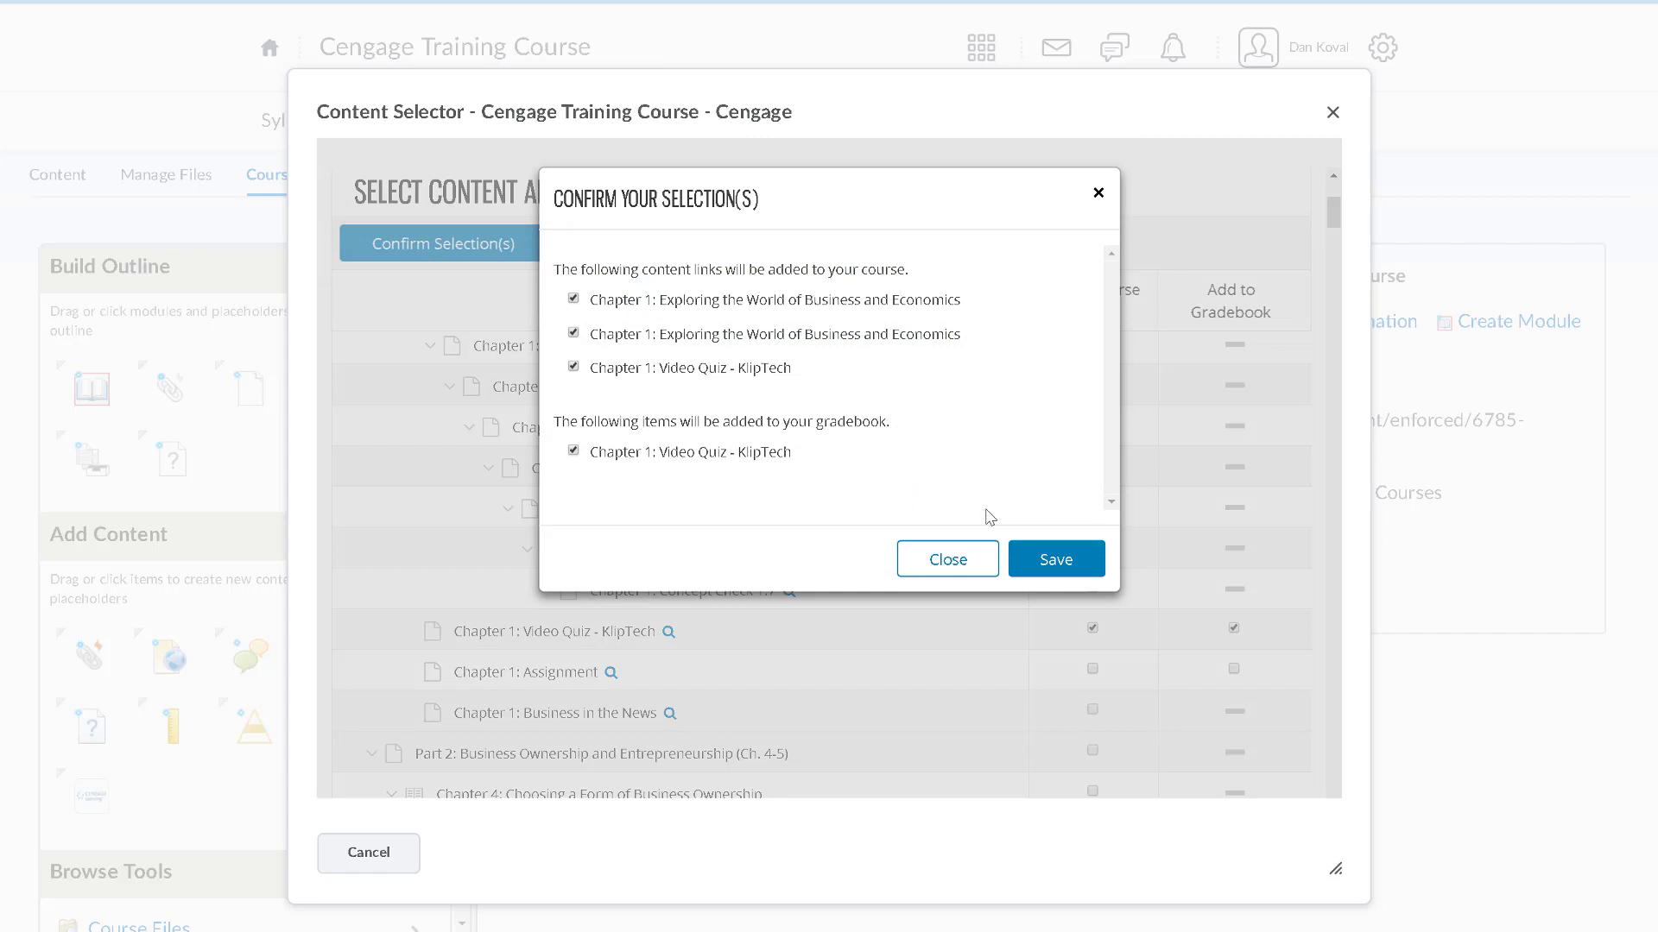
left_click(1056, 561)
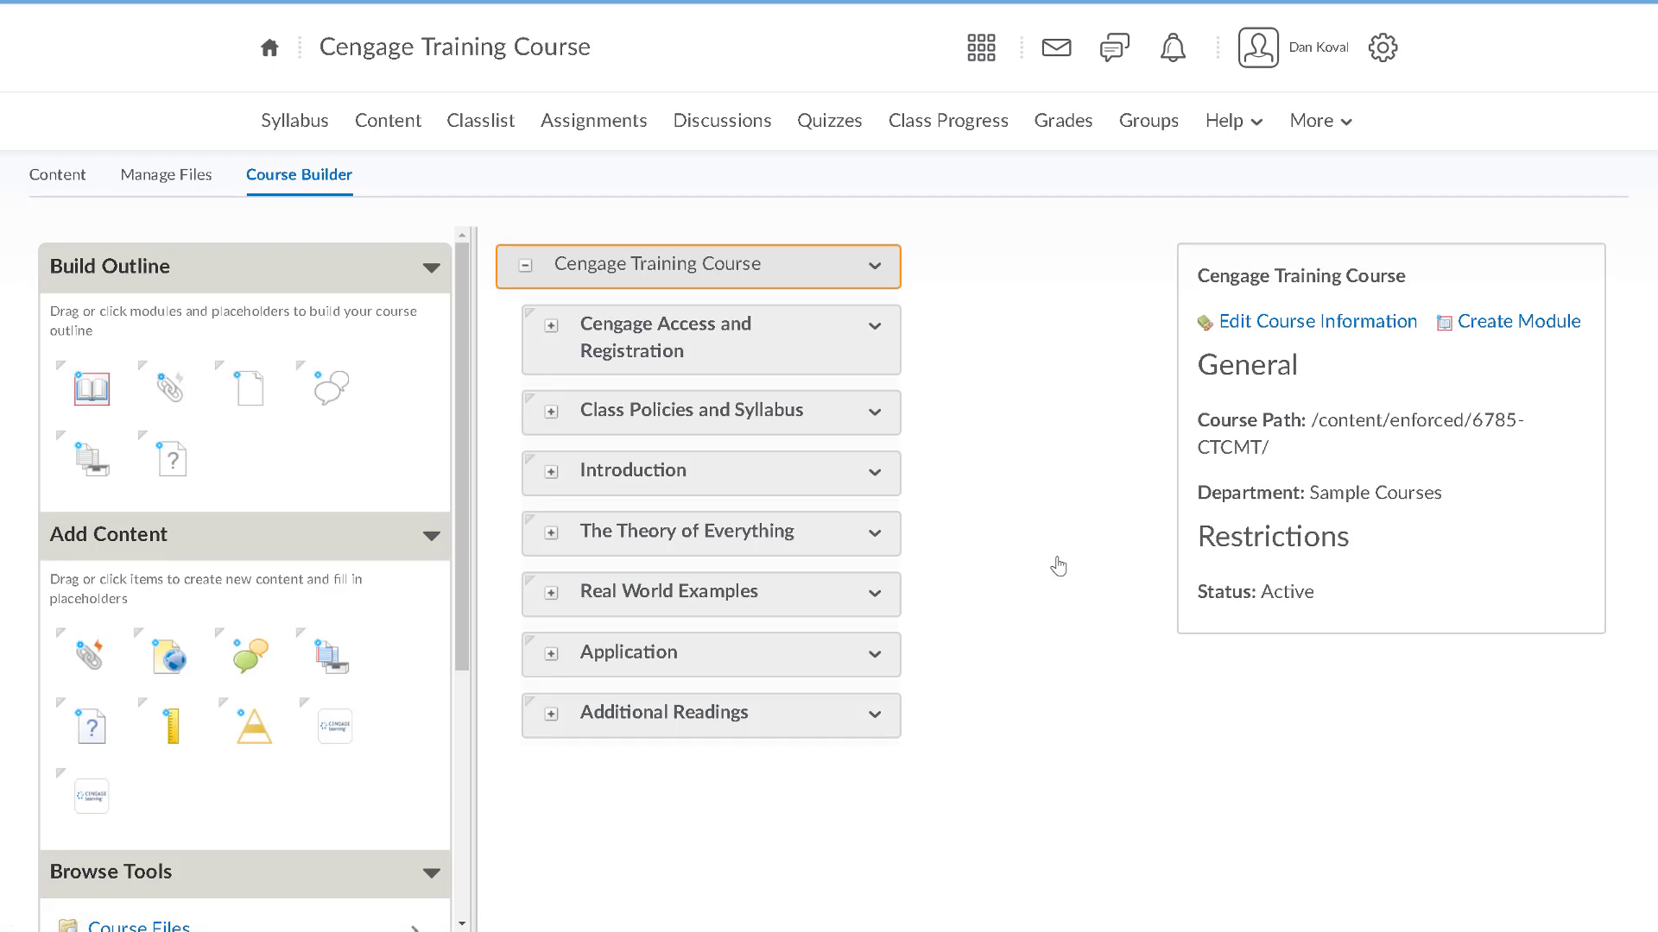
Step: View the Introduction module's content page and its Chapter 1: Video Quiz - KlipTech link
left_click(552, 476)
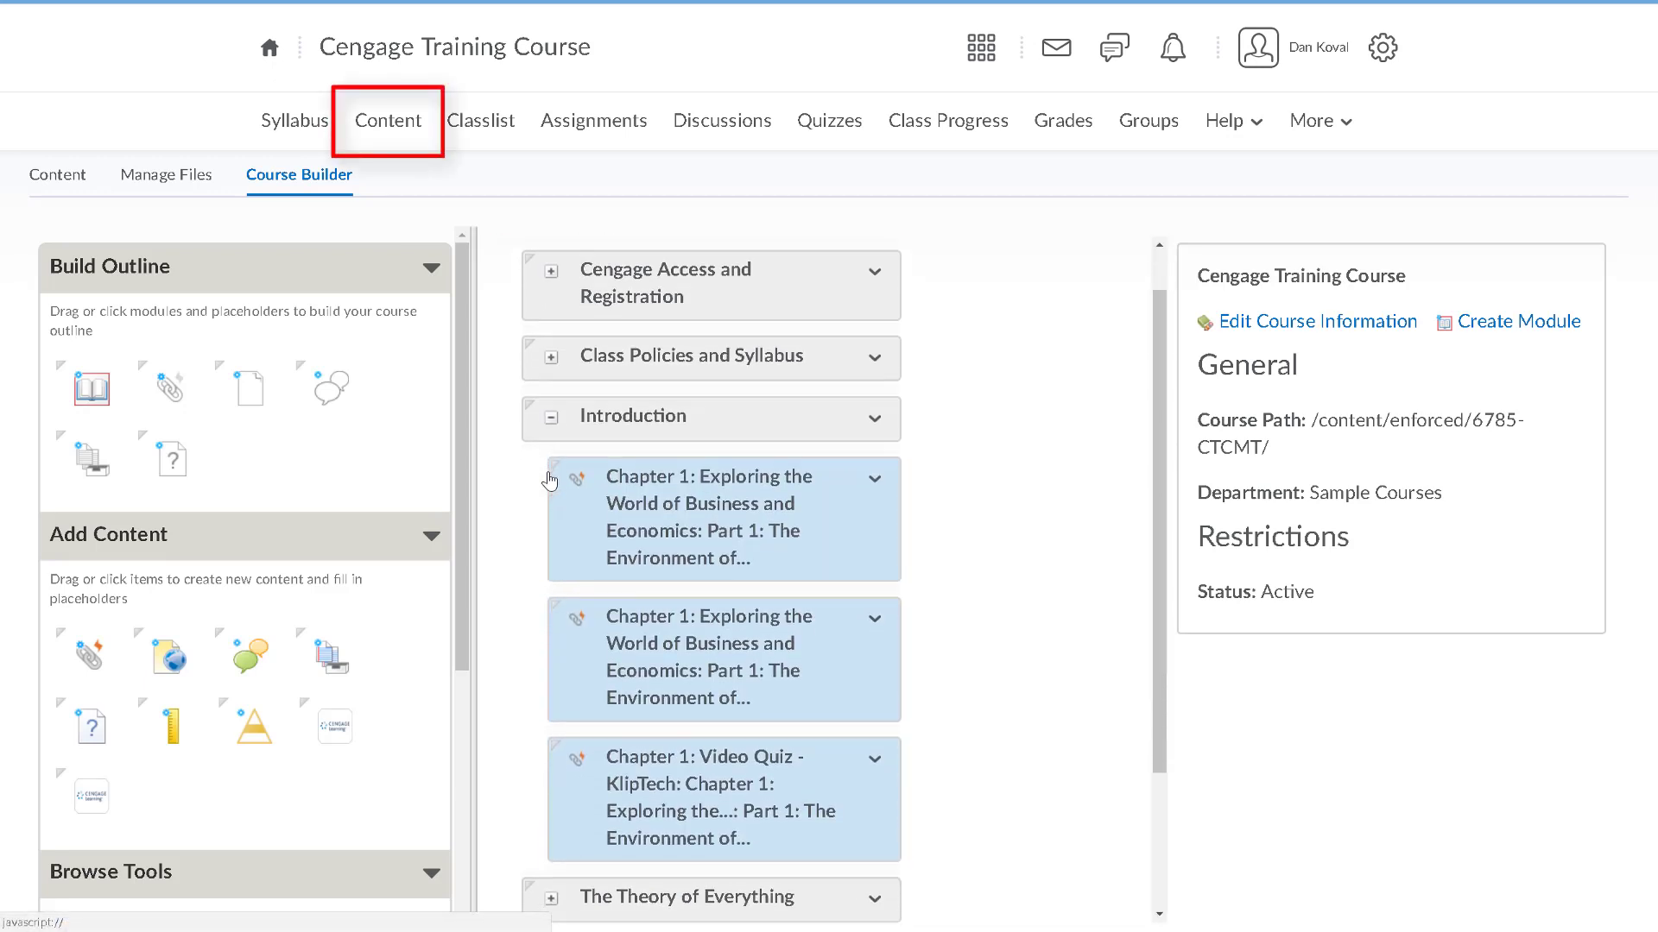
left_click(385, 129)
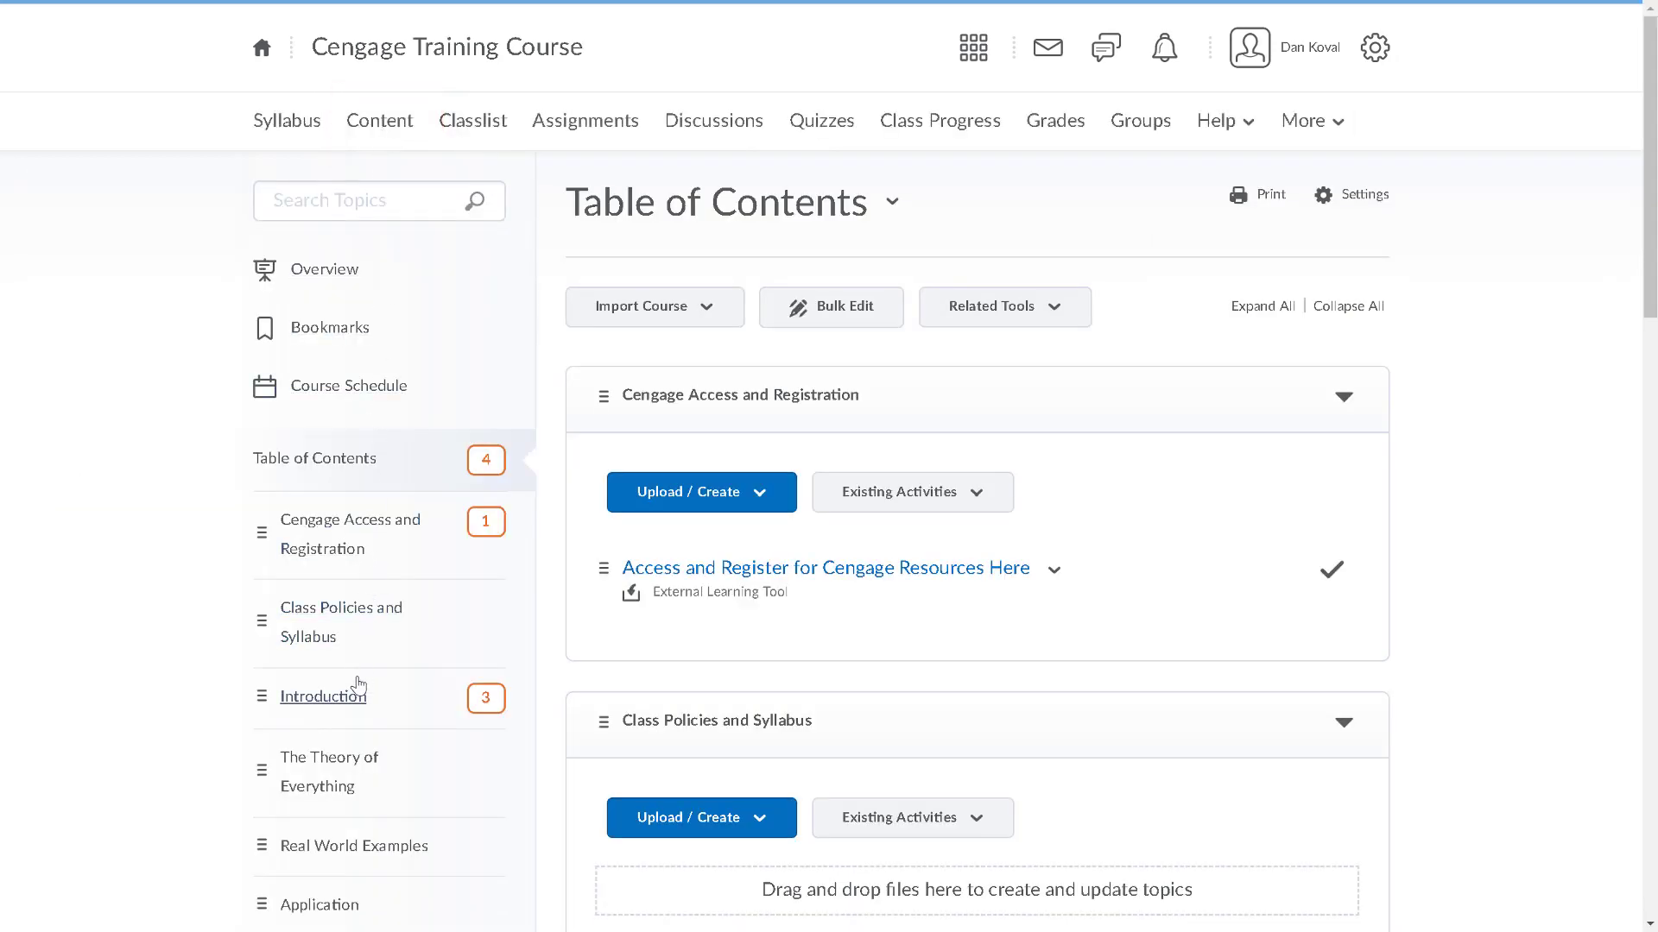
left_click(359, 695)
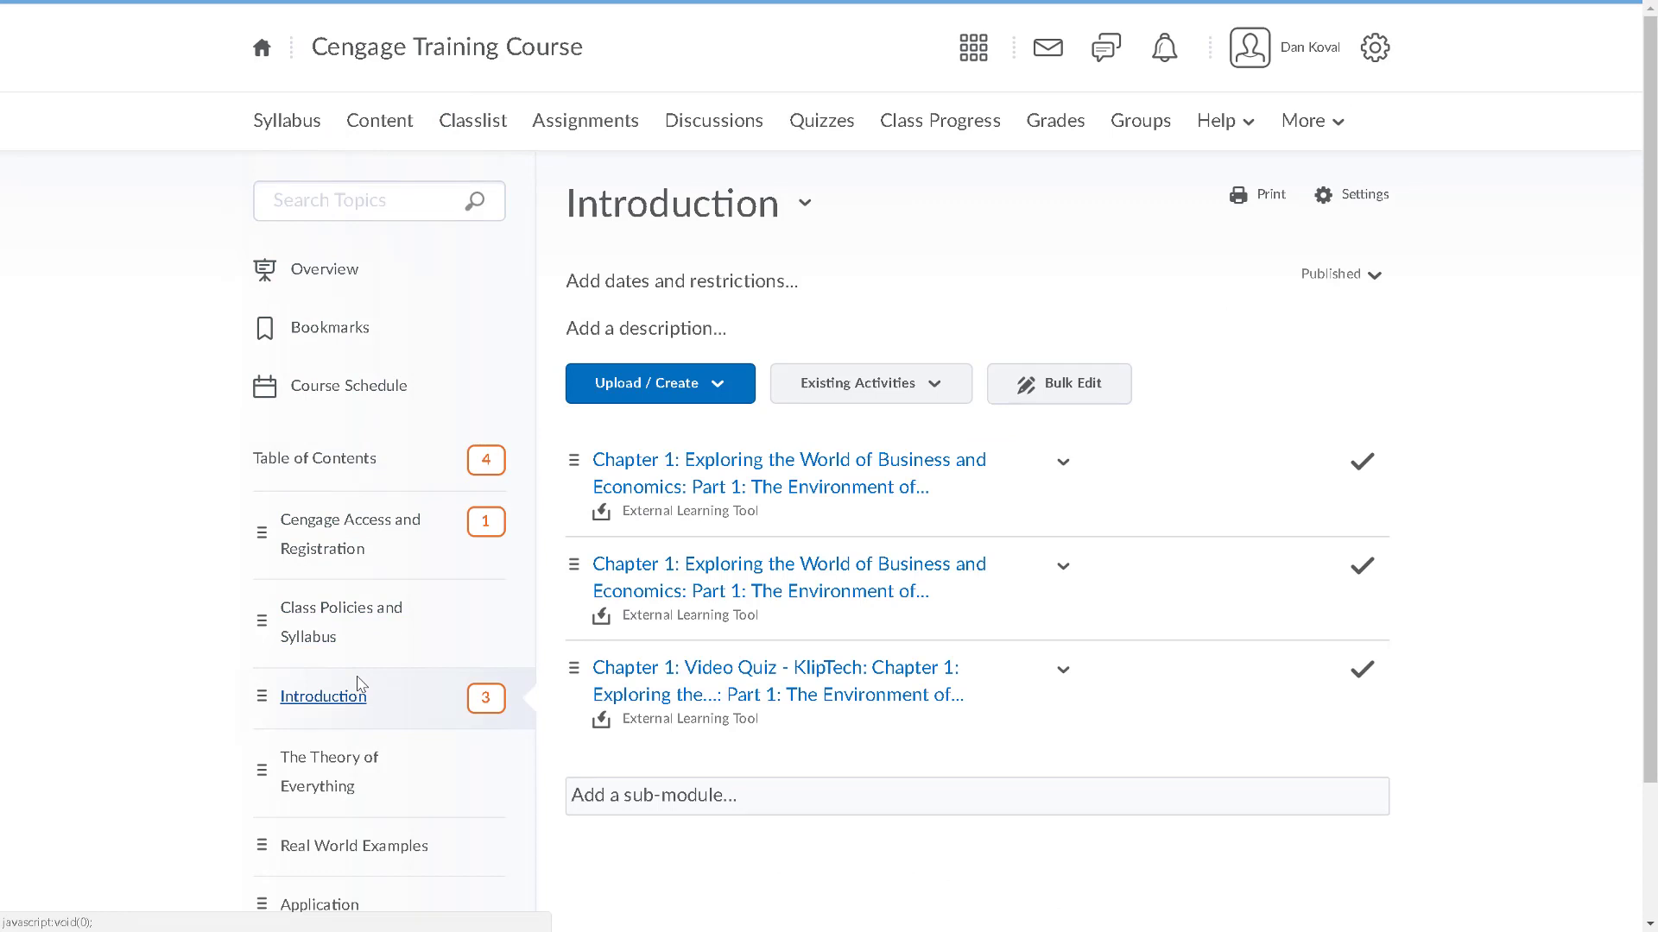
left_click(627, 696)
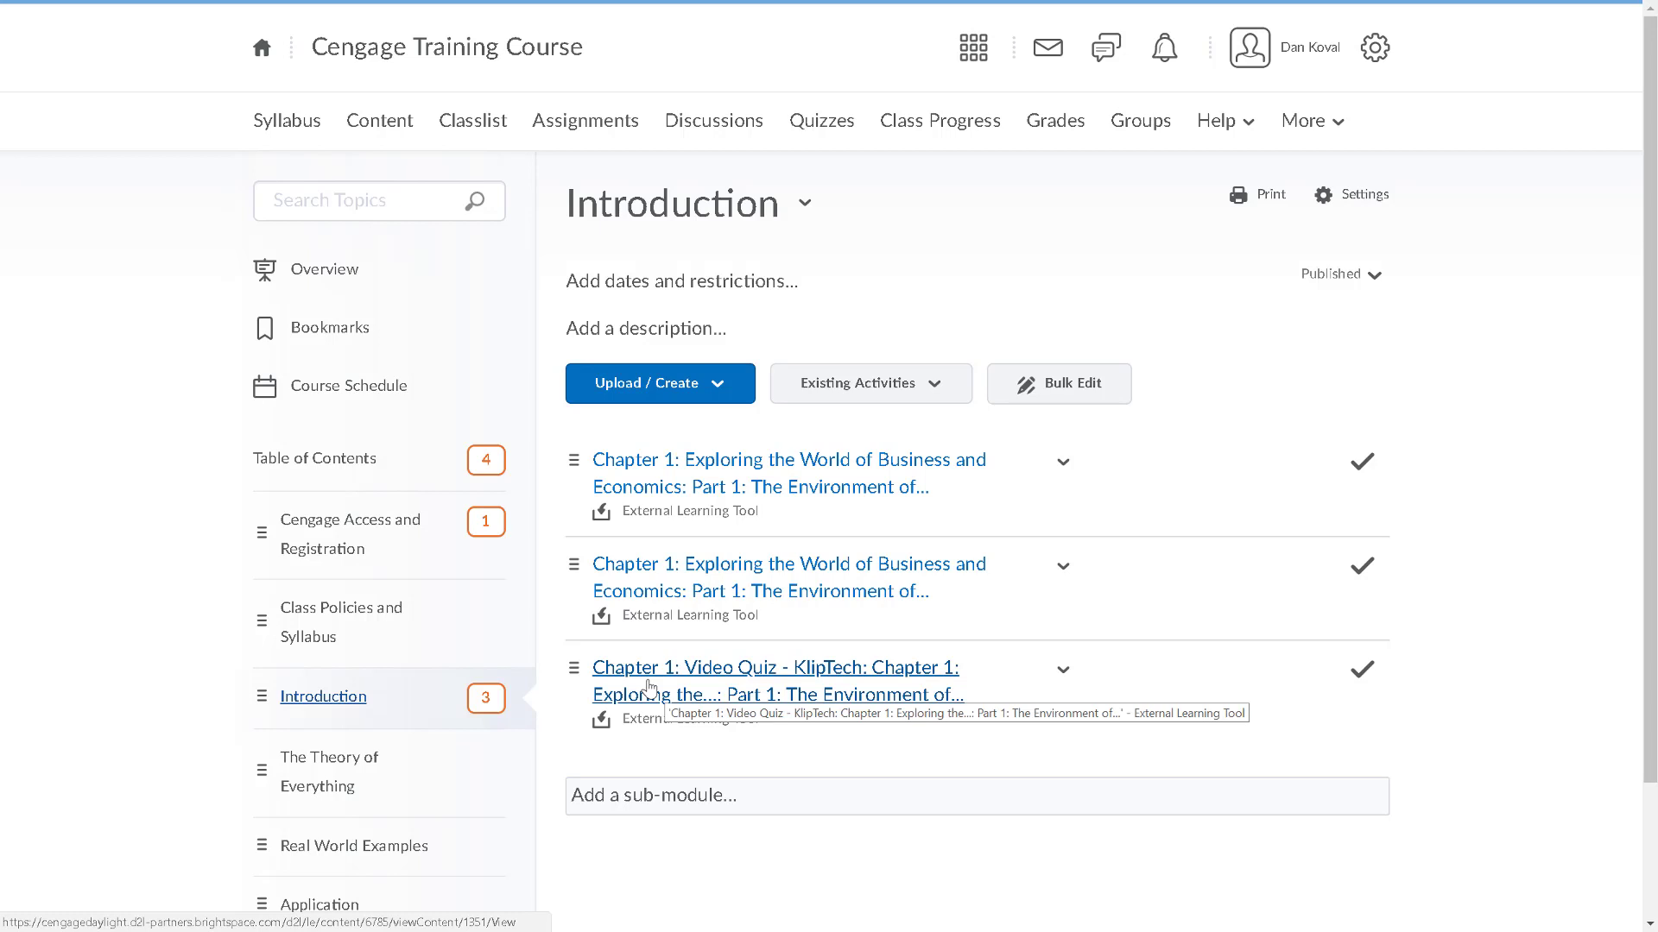
Step: Edit the Chapter 1: Video Quiz - KlipTech item from Manage Grades
left_click(1064, 126)
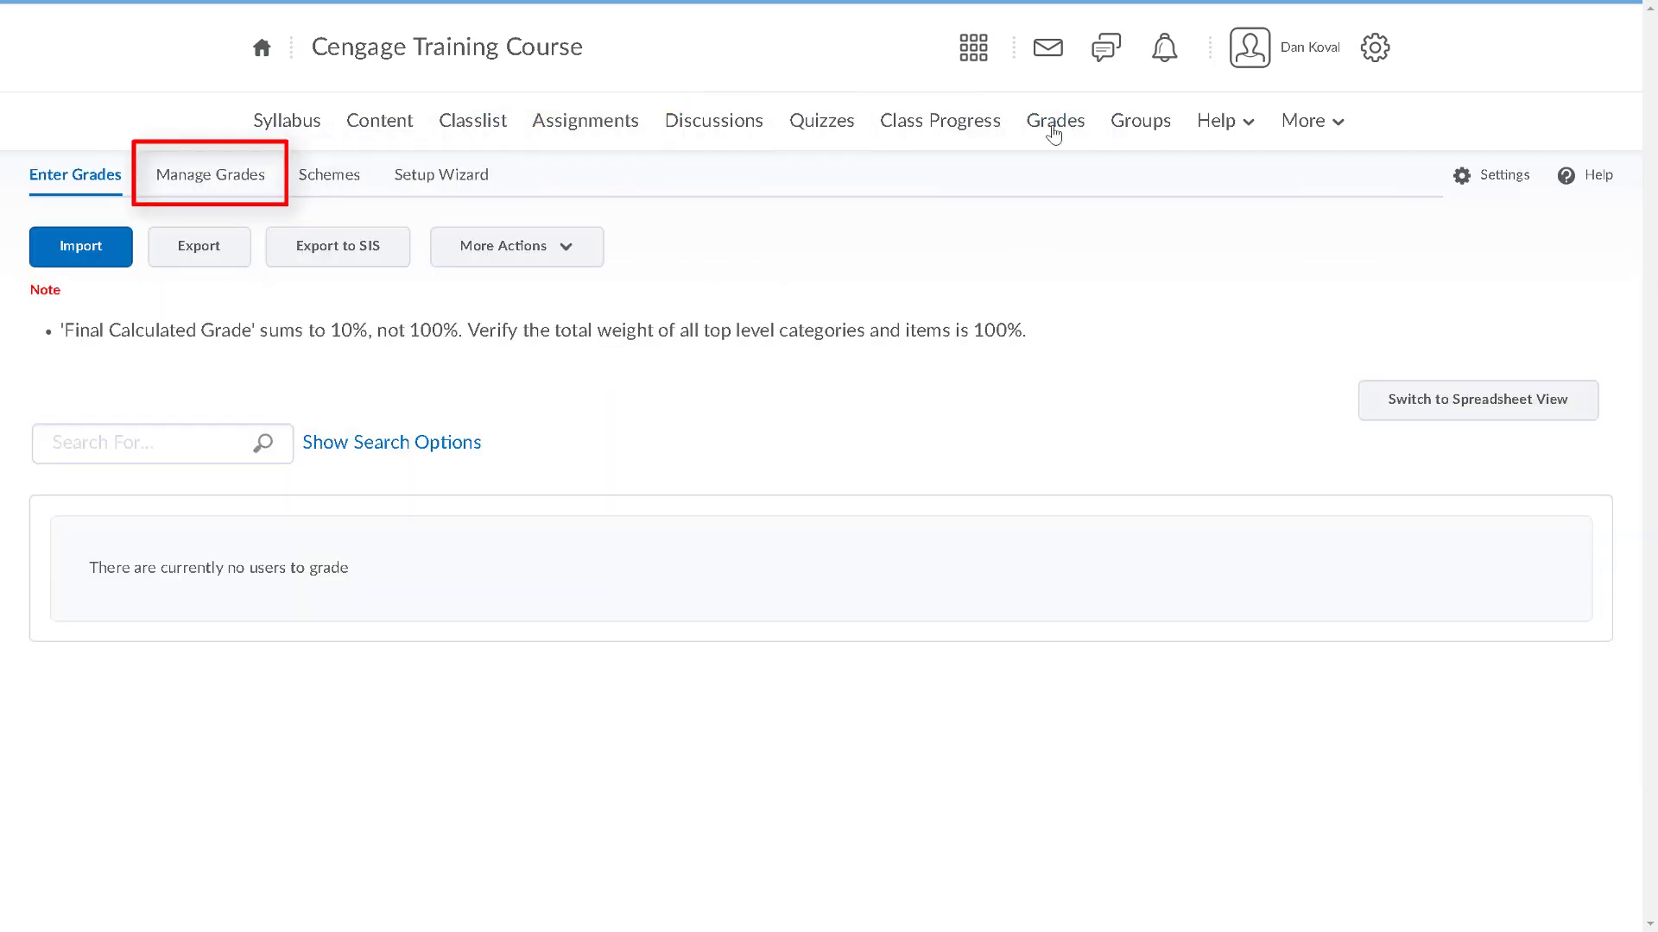
left_click(250, 177)
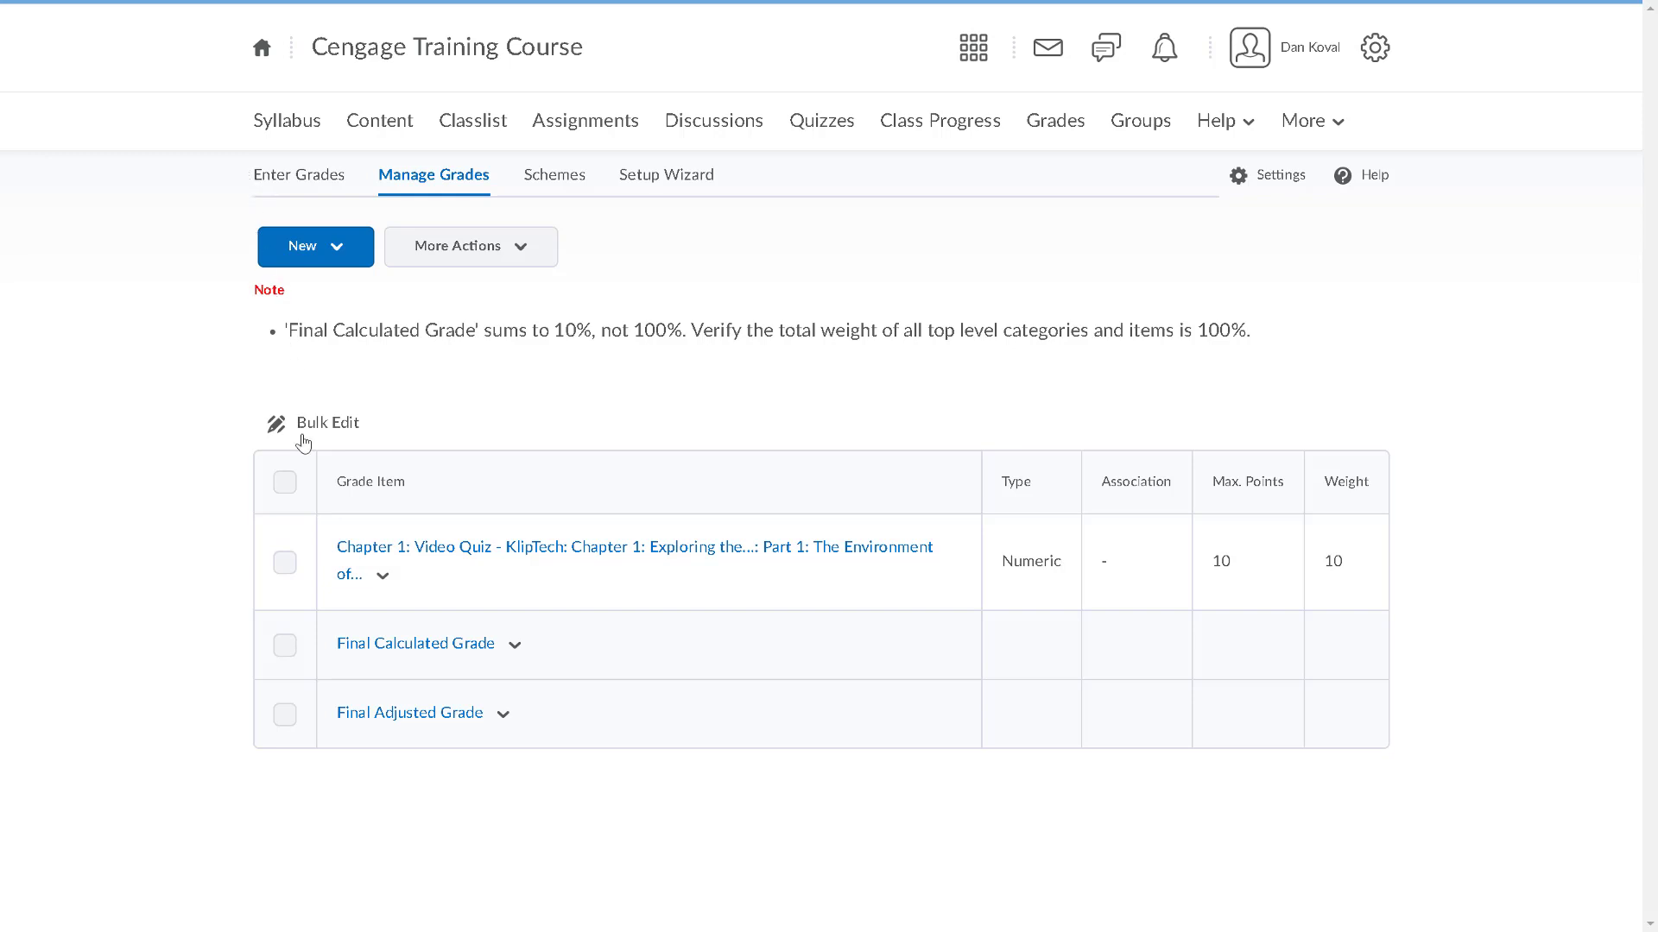
left_click(381, 575)
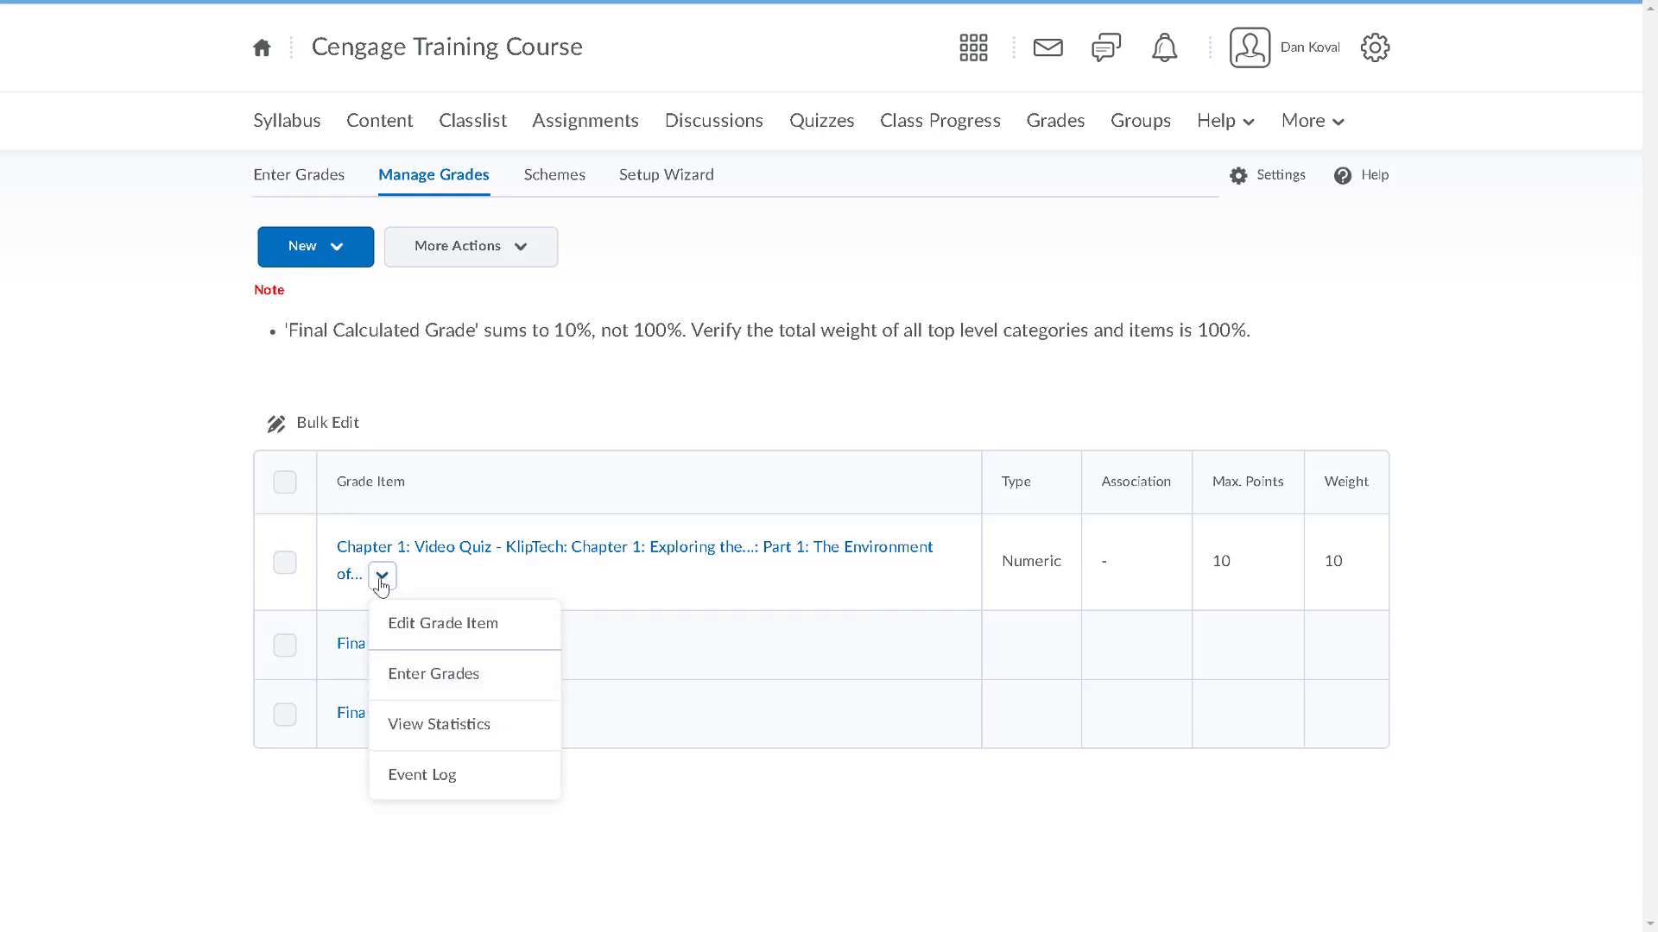
left_click(386, 625)
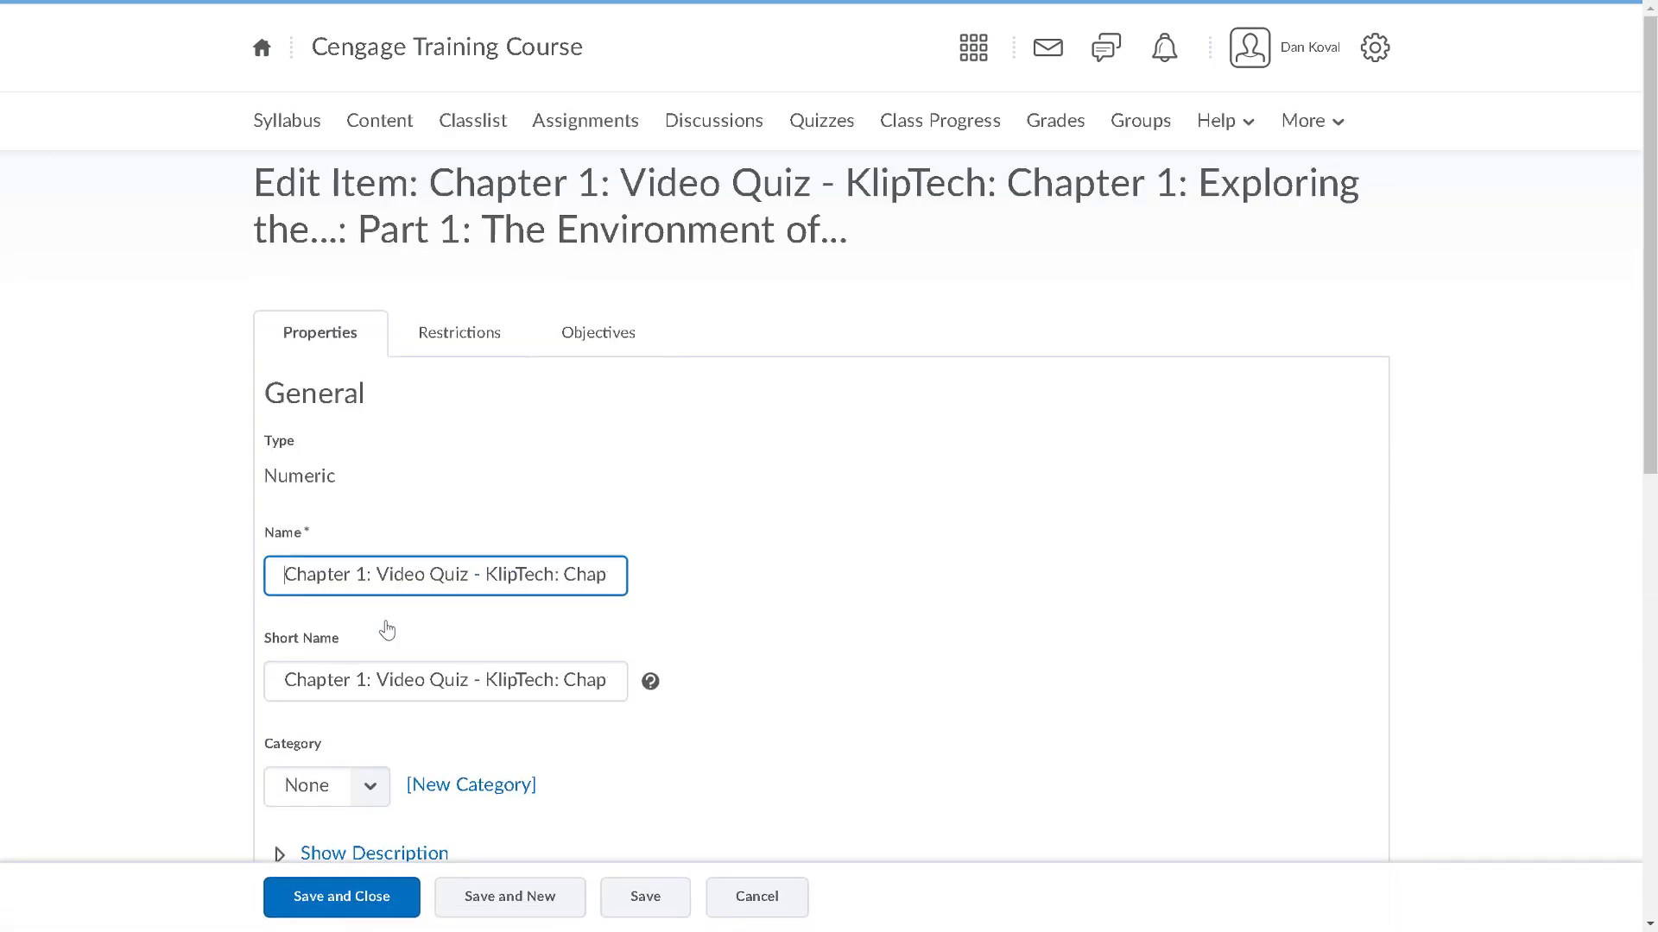
Step: Replace the Video Quiz grade item's short name with 'Chapter 1 Quiz' and save and close
triple_click(460, 687)
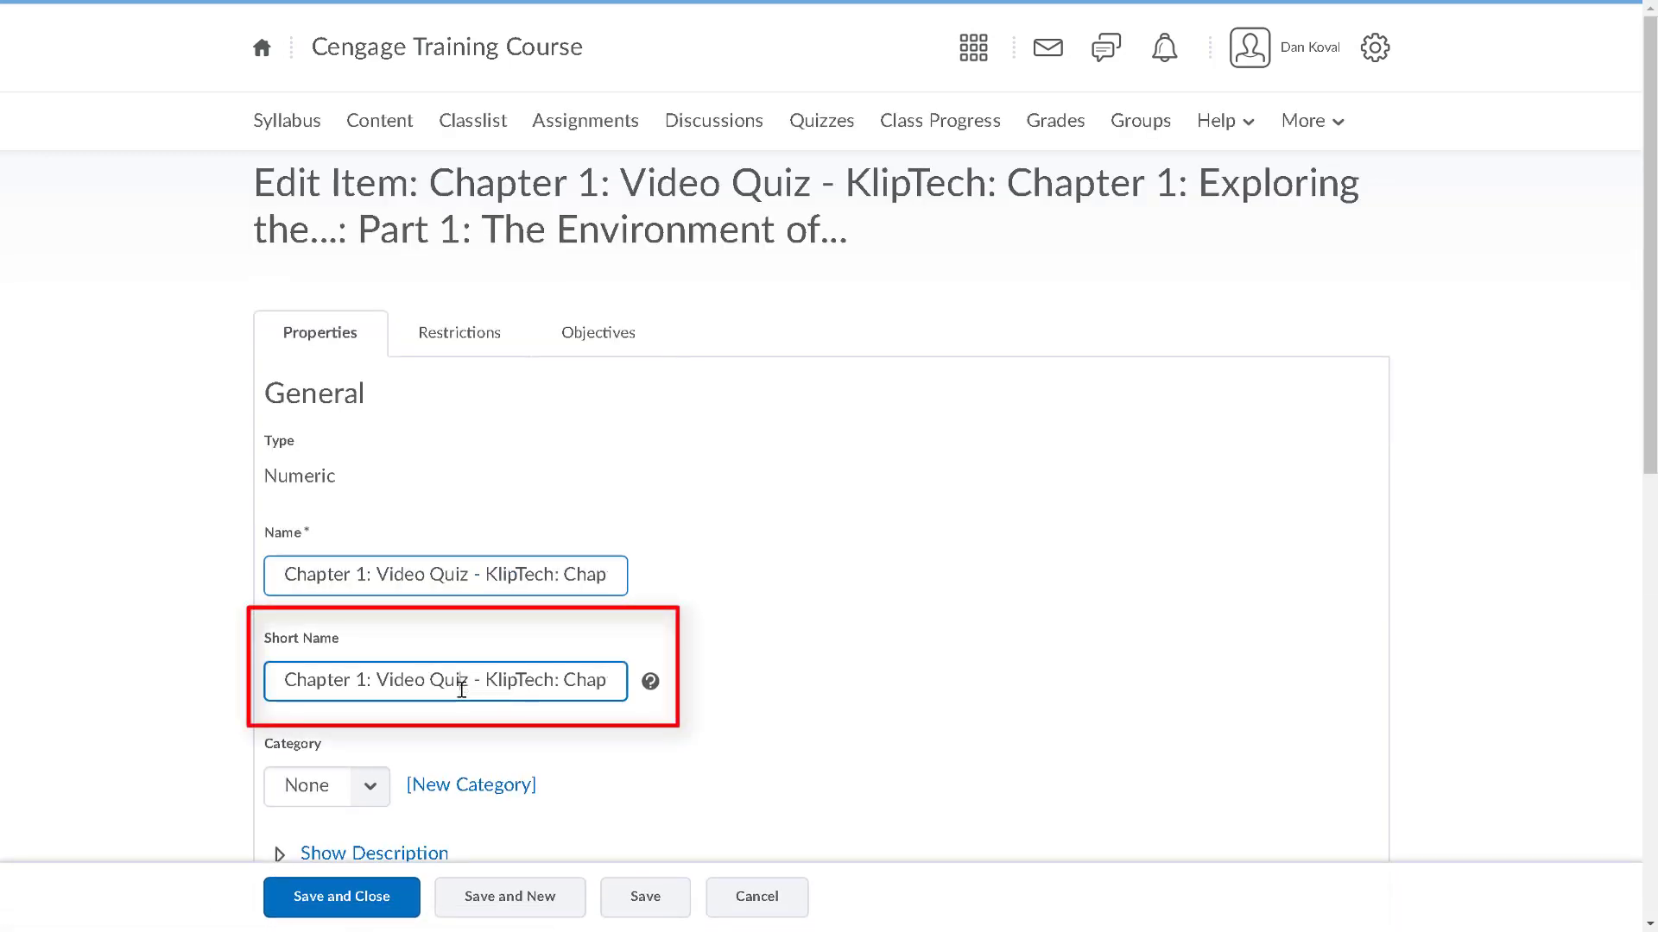
type("Chapter 1 Quiz")
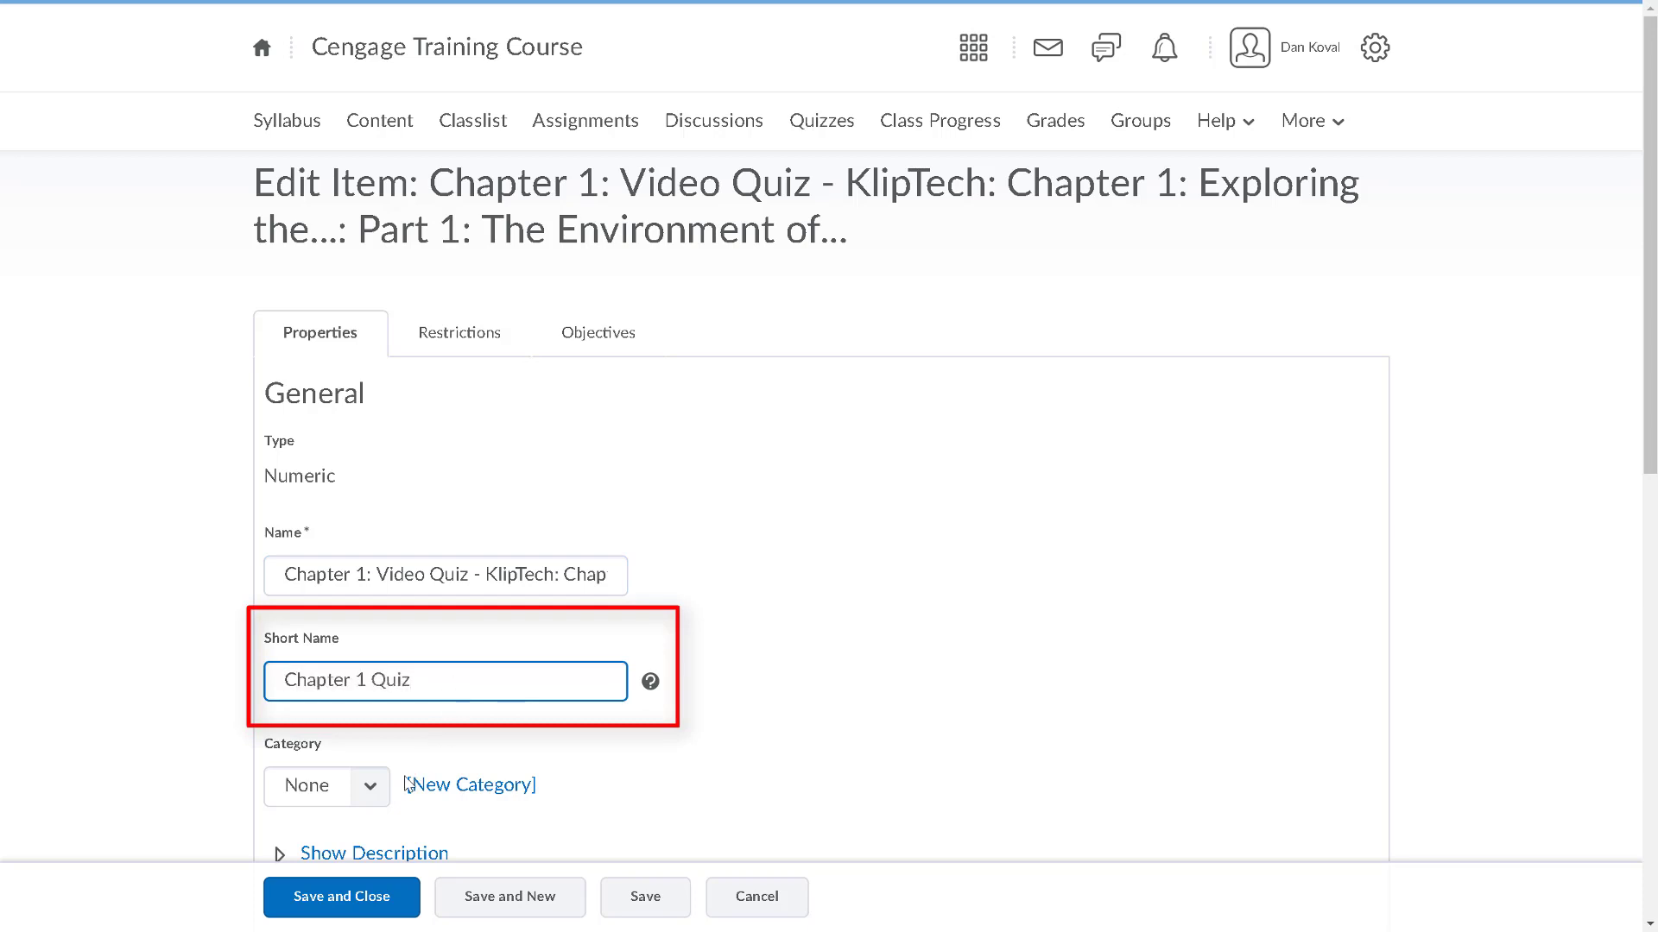
left_click(333, 898)
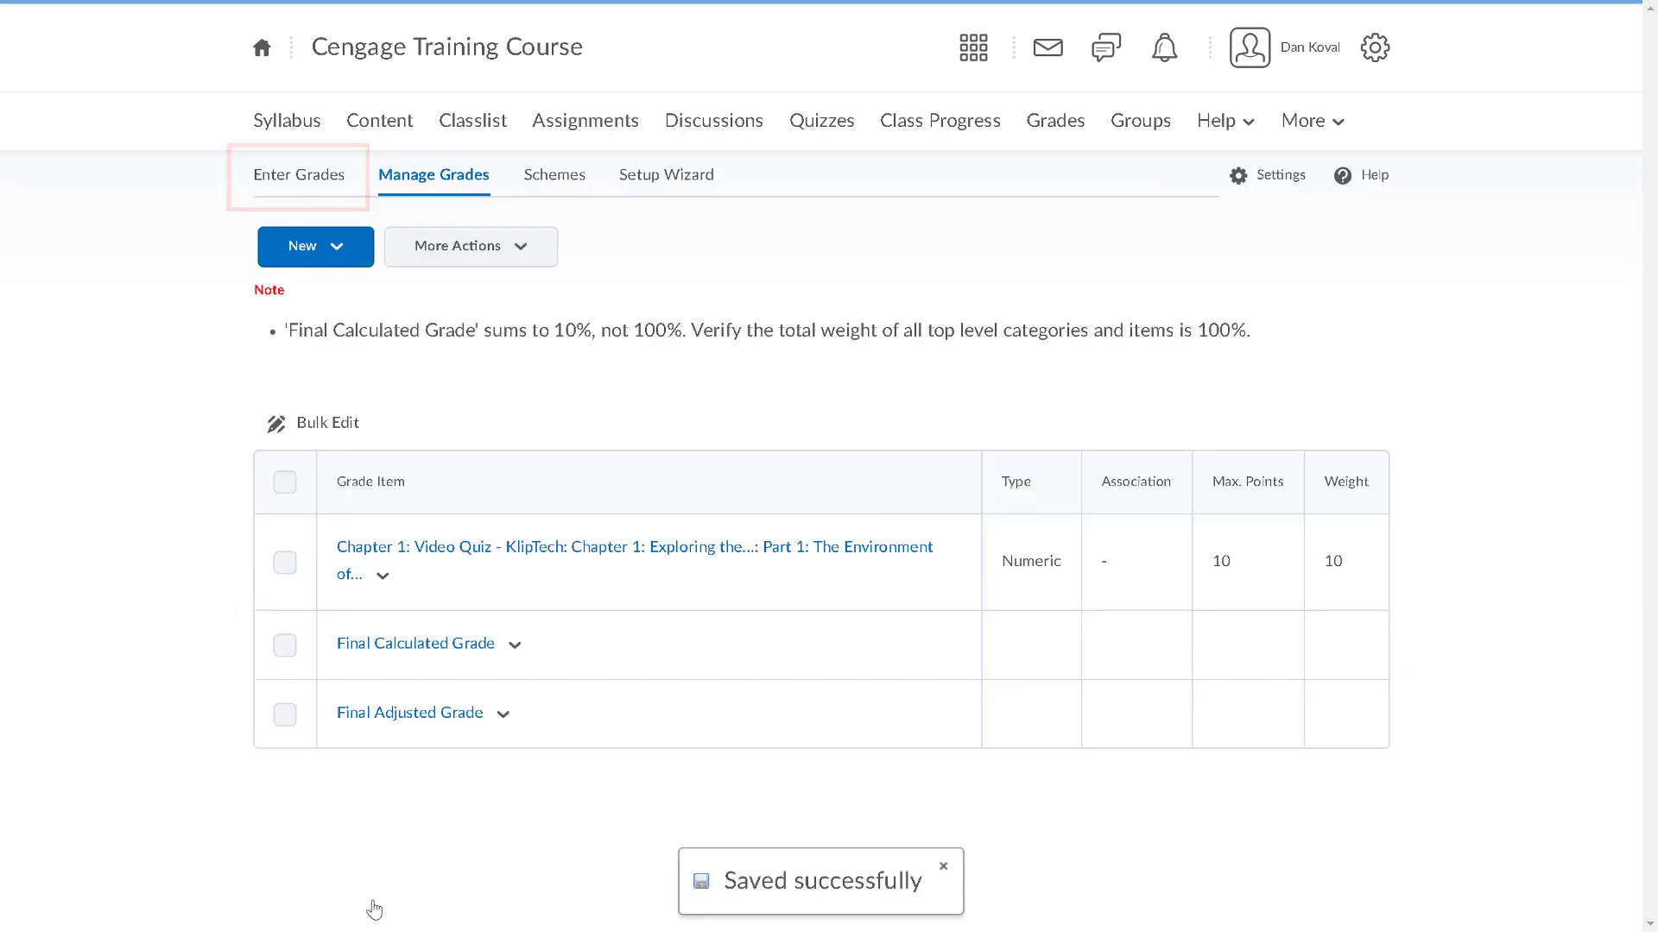
Step: Switch to Enter Grades to view the gradebook with the Chapter 1 Quiz column
left_click(282, 185)
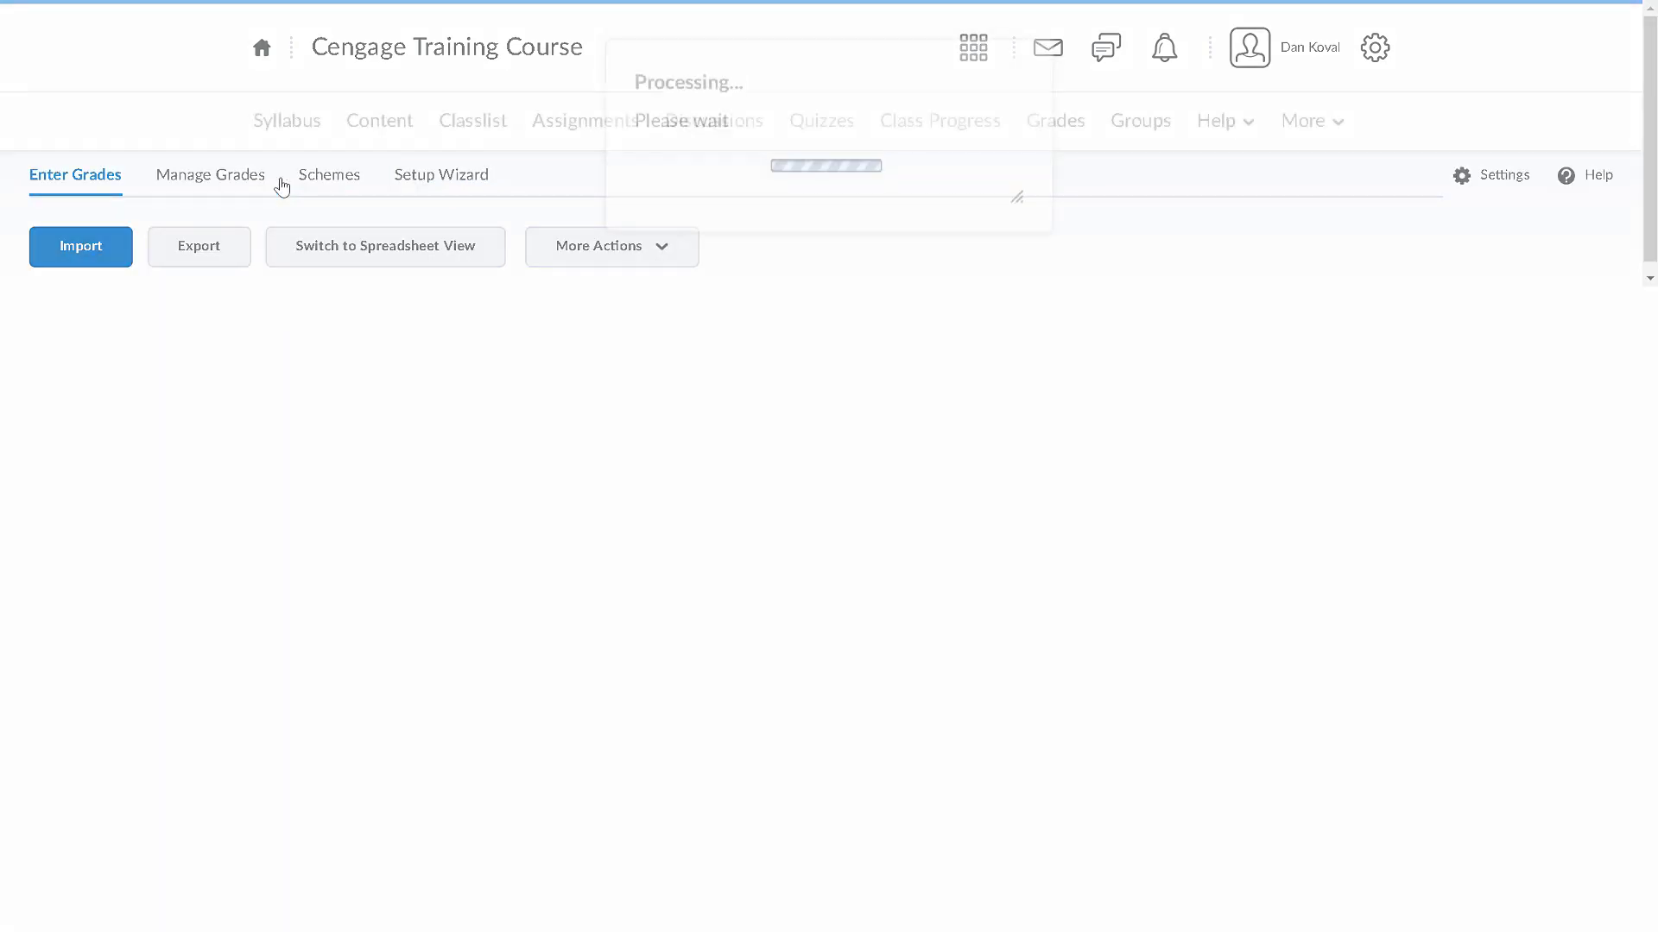